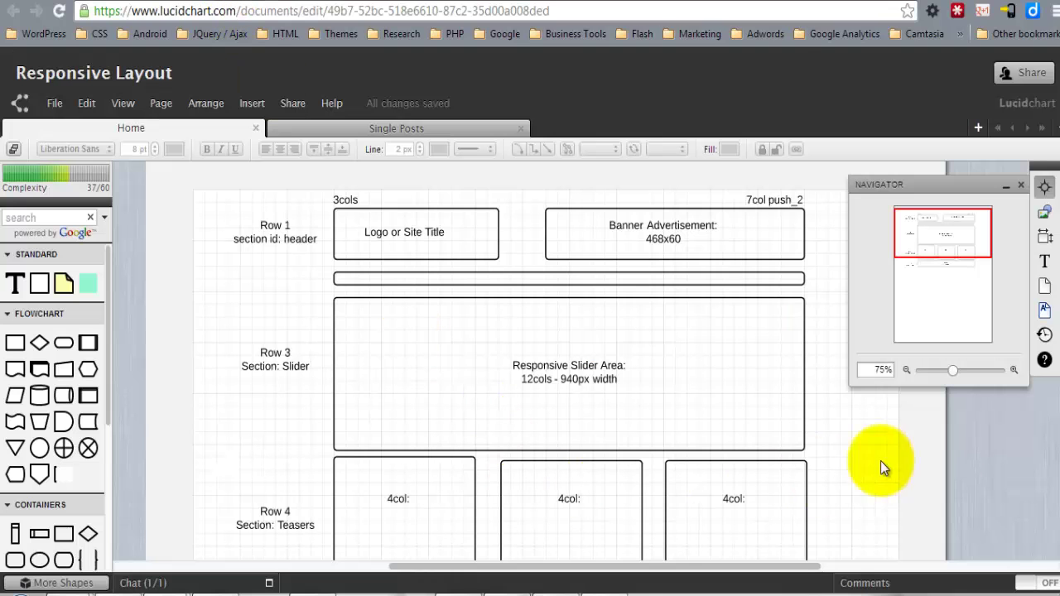
# Scroll the Responsive Layout wireframe down to bring Rows 3–5 into view.
pyautogui.scroll(-3, 1045, 308)
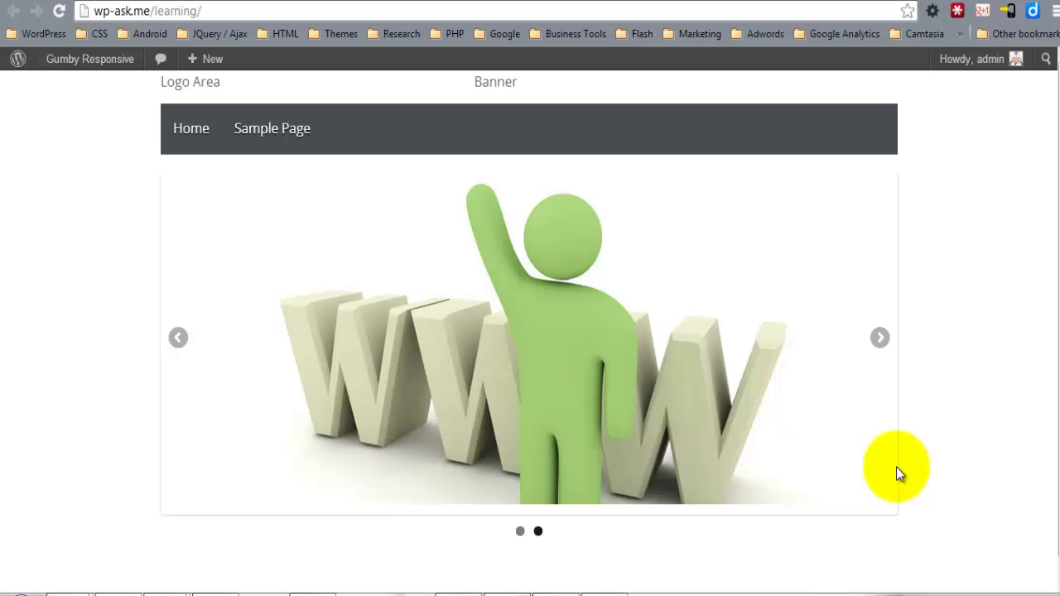
# Search the WordPress plugin directory for 'custom post type'.
pyautogui.click(13, 11)
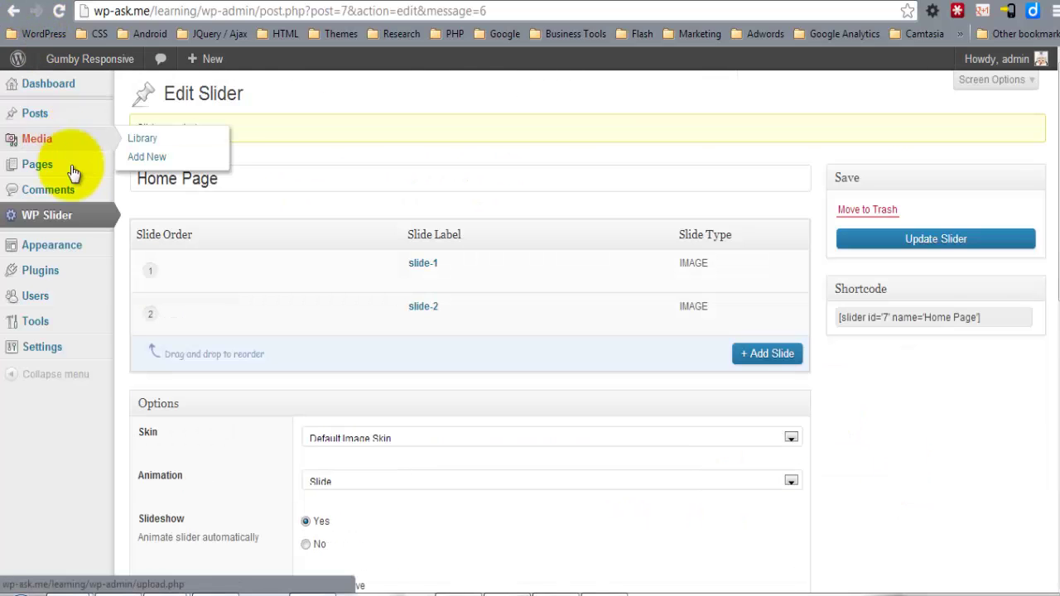
pyautogui.moveTo(52, 282)
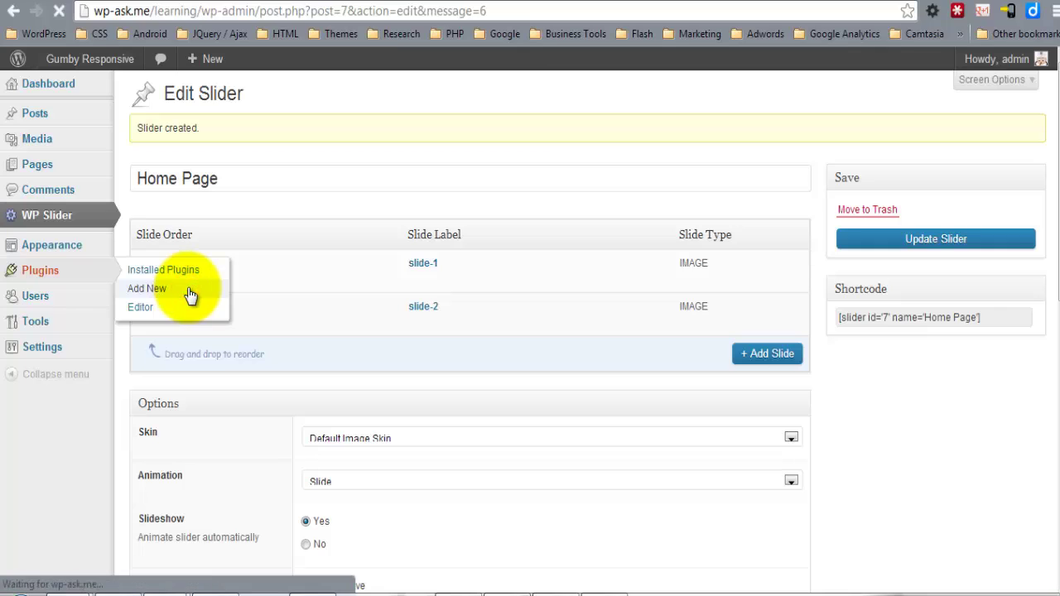
pyautogui.click(190, 292)
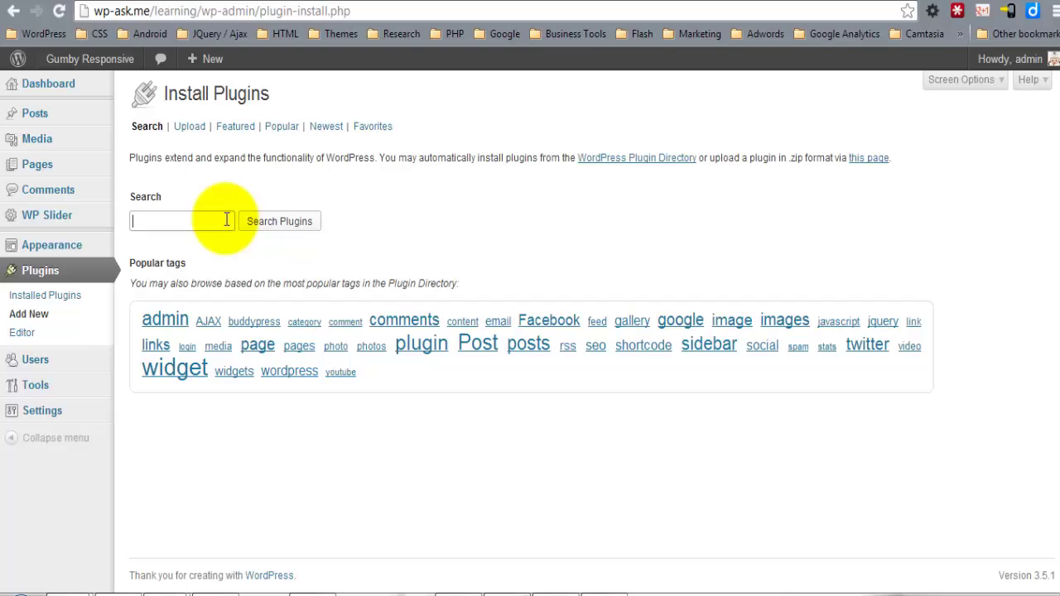
pyautogui.click(225, 221)
pyautogui.write('custom')
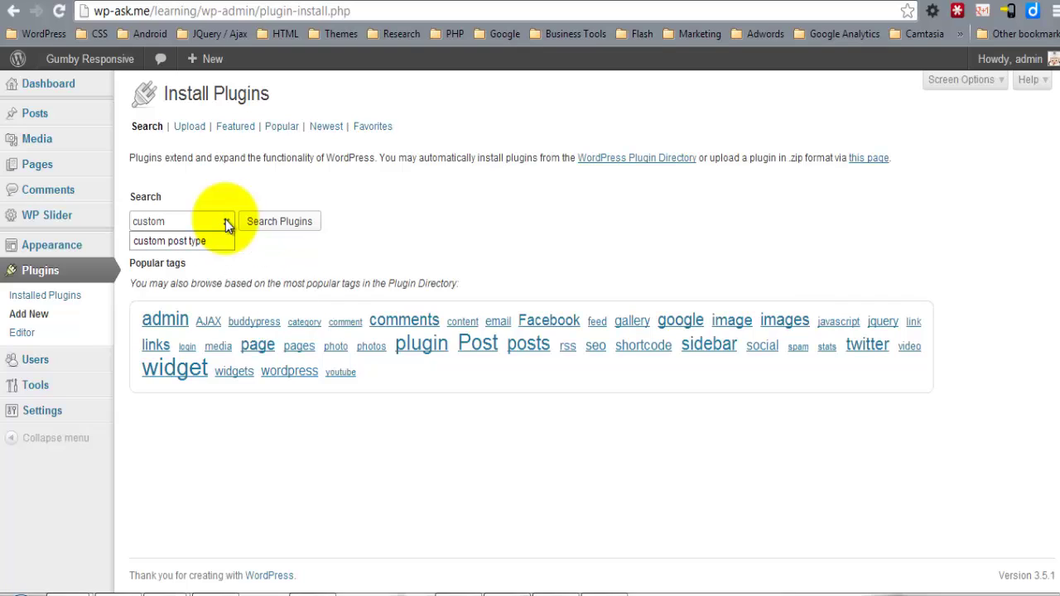
pyautogui.press('Down')
pyautogui.press('Tab')
pyautogui.press('Return')
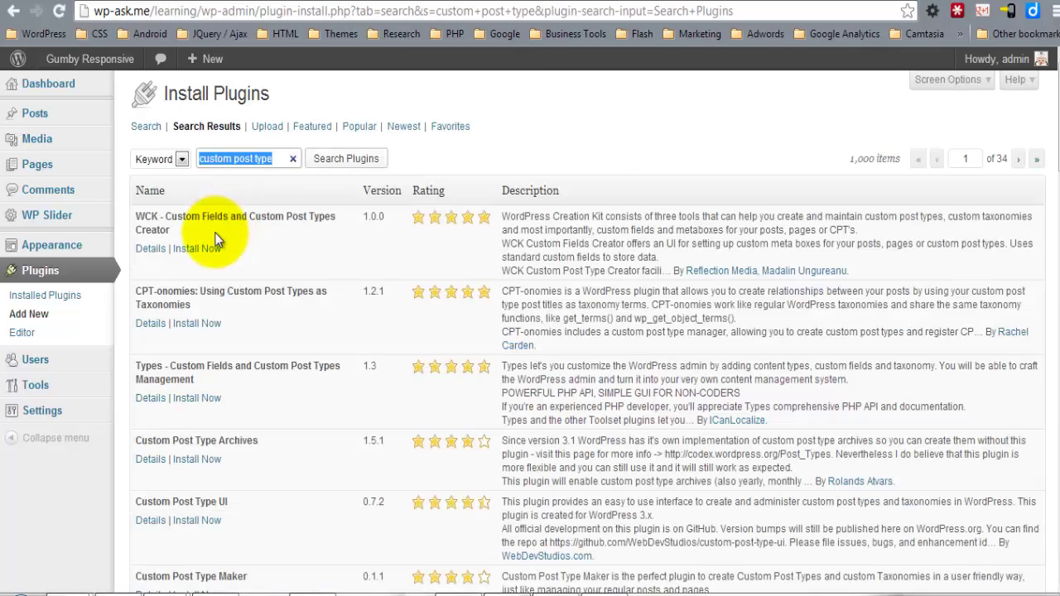
# Install and activate the Custom Post Type UI 0.7.2 plugin.
pyautogui.click(197, 520)
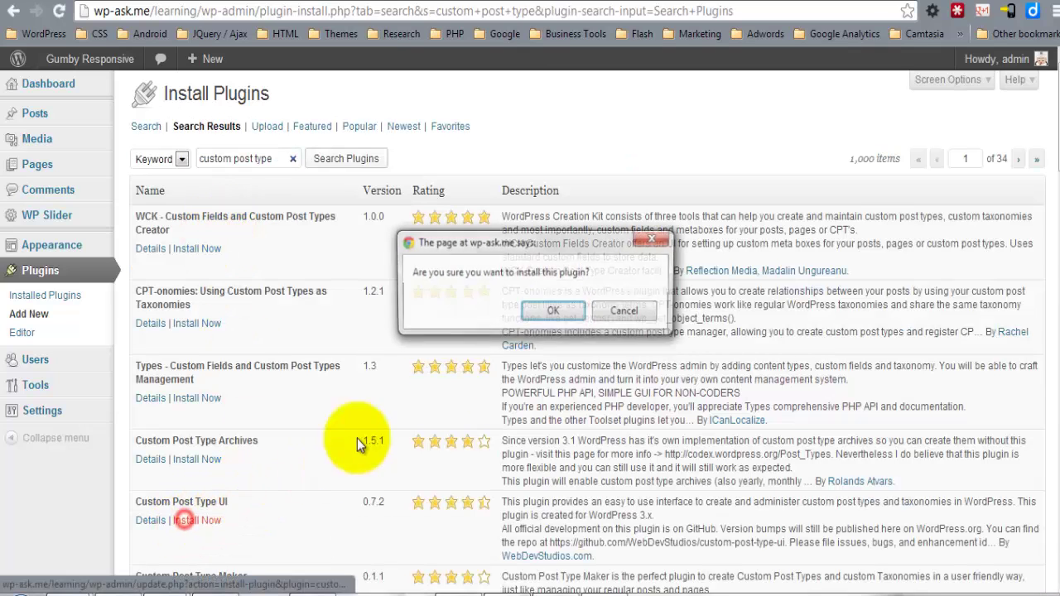
pyautogui.click(553, 313)
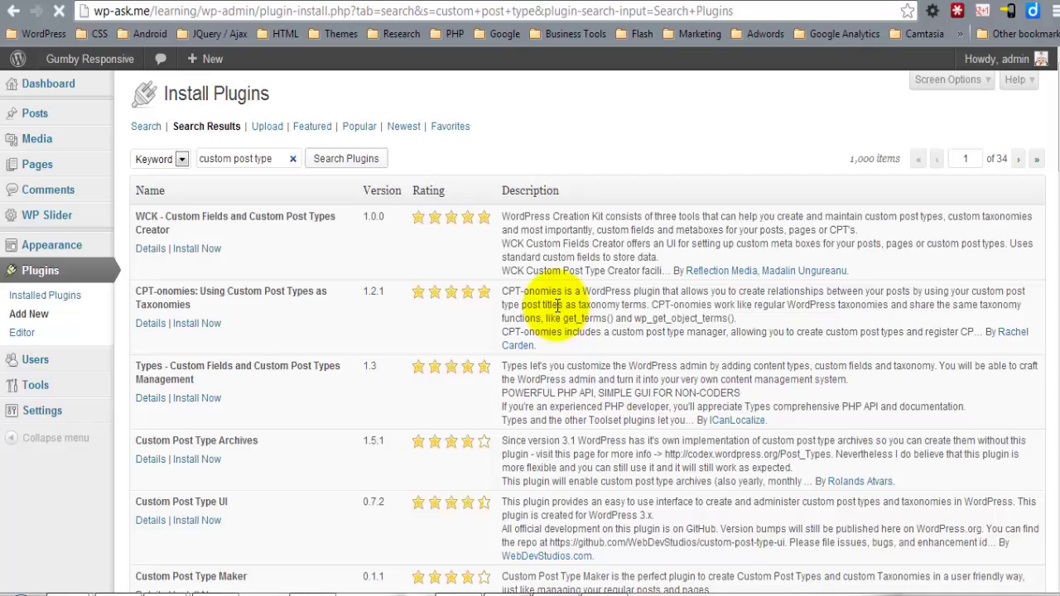
pyautogui.click(160, 221)
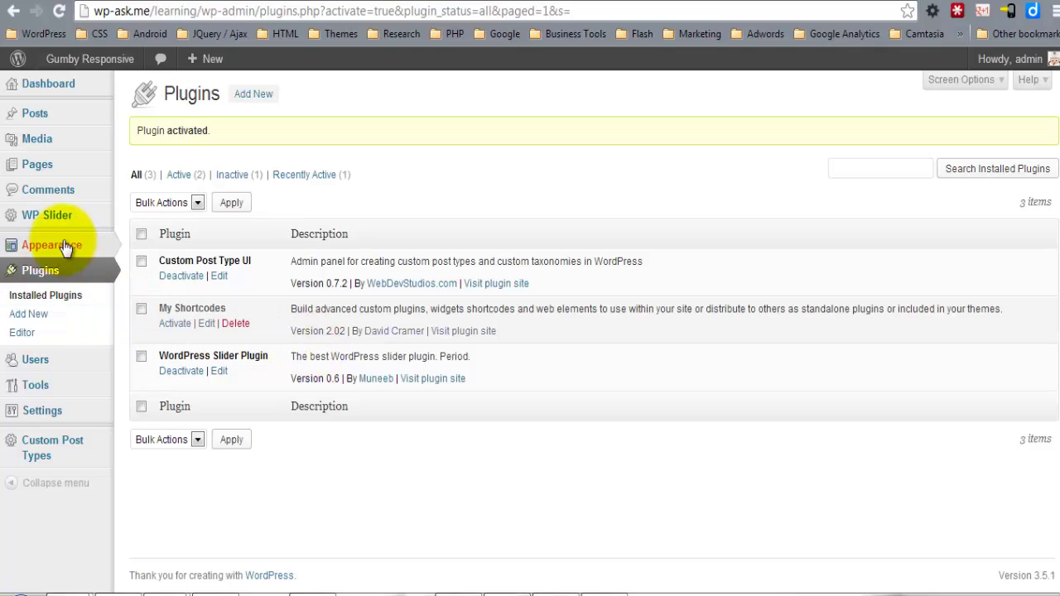
# Create post type featured_posts with label 'Featured Posts' and singular label 'Featured Post'.
pyautogui.moveTo(71, 448)
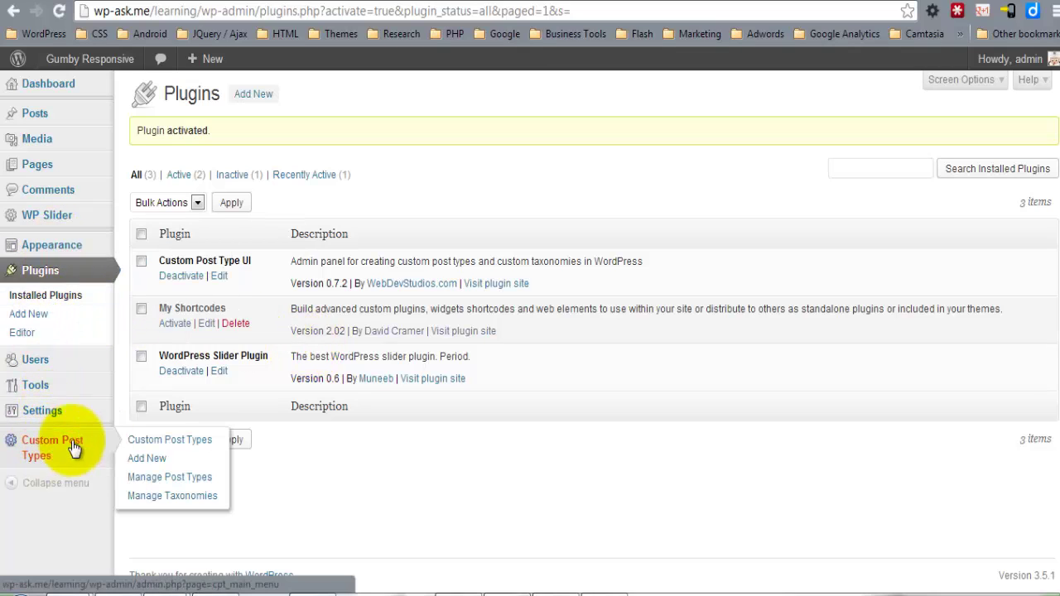
pyautogui.click(188, 461)
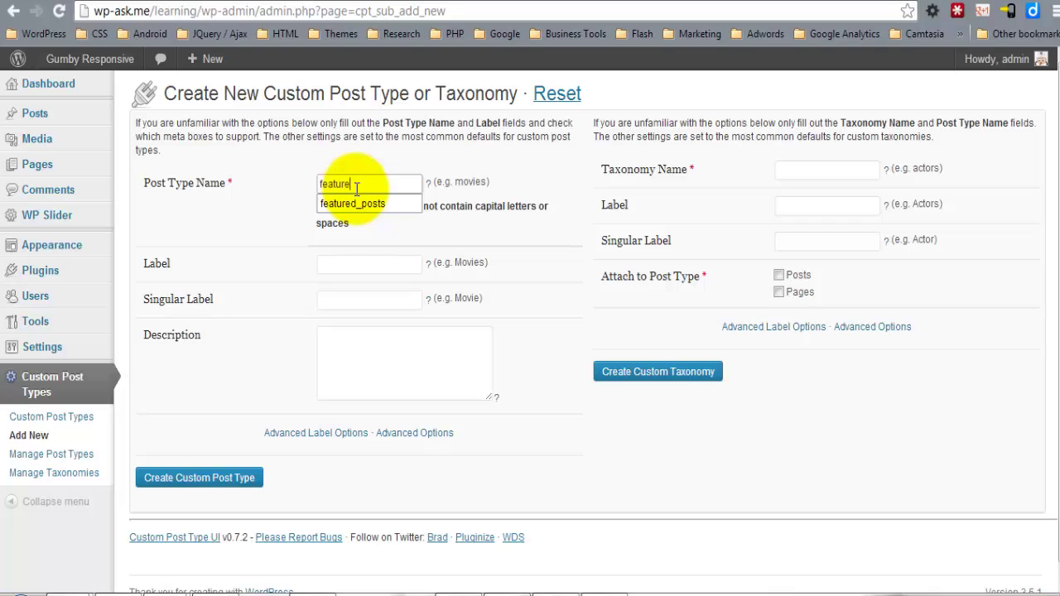
pyautogui.press('Down')
pyautogui.press('Tab')
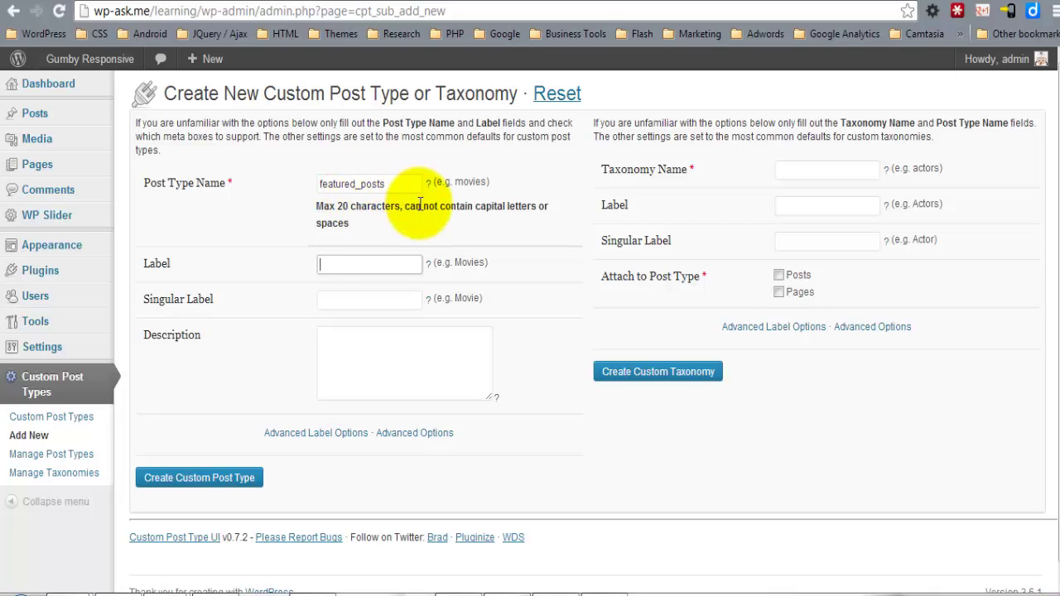
pyautogui.write('F')
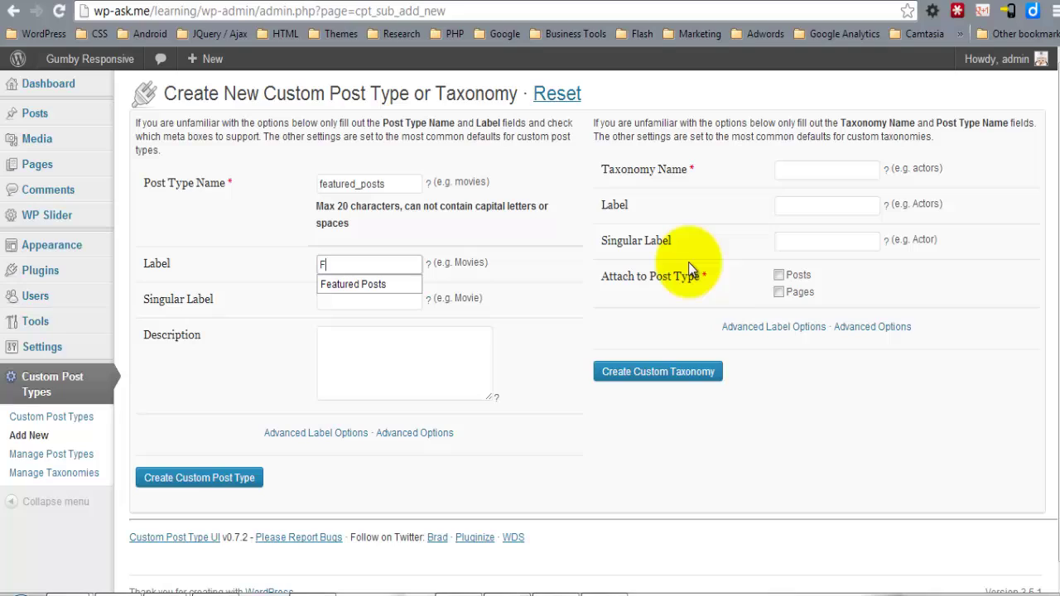
pyautogui.press('Down')
pyautogui.press('Tab')
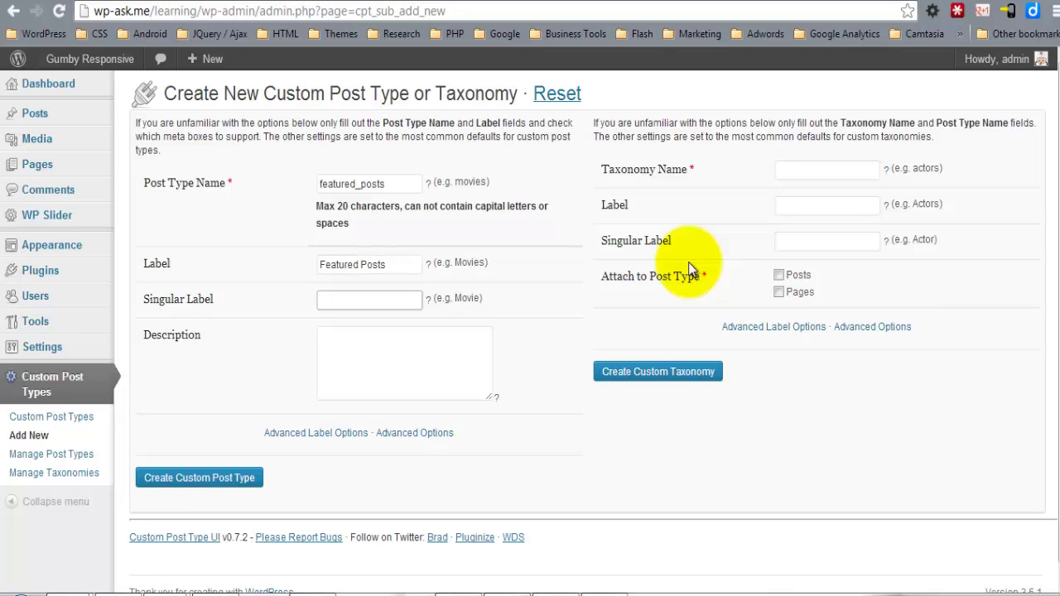
pyautogui.write('F')
pyautogui.press('Down')
pyautogui.press('Tab')
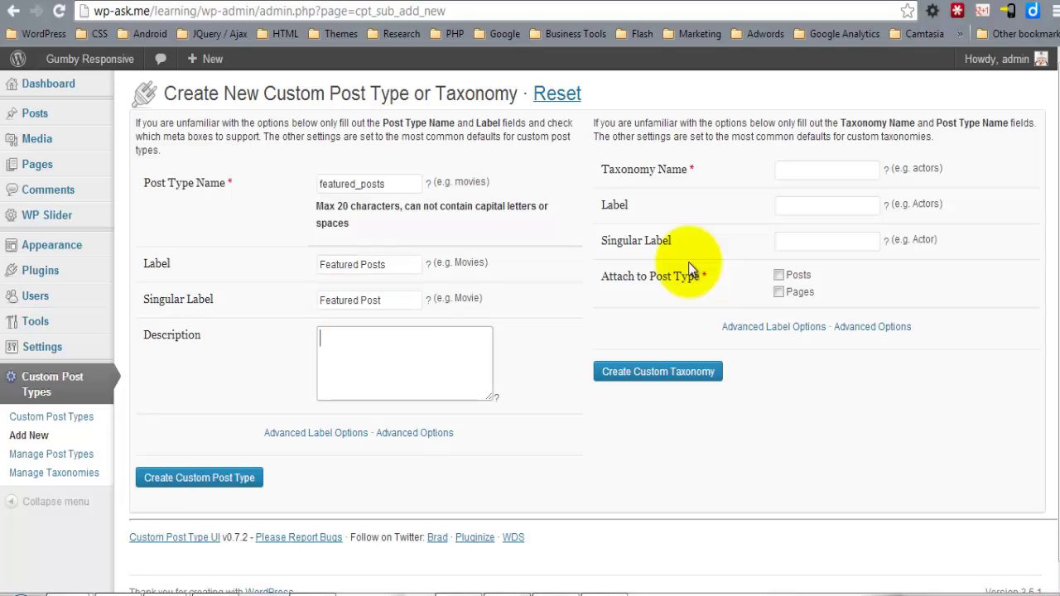
pyautogui.click(236, 480)
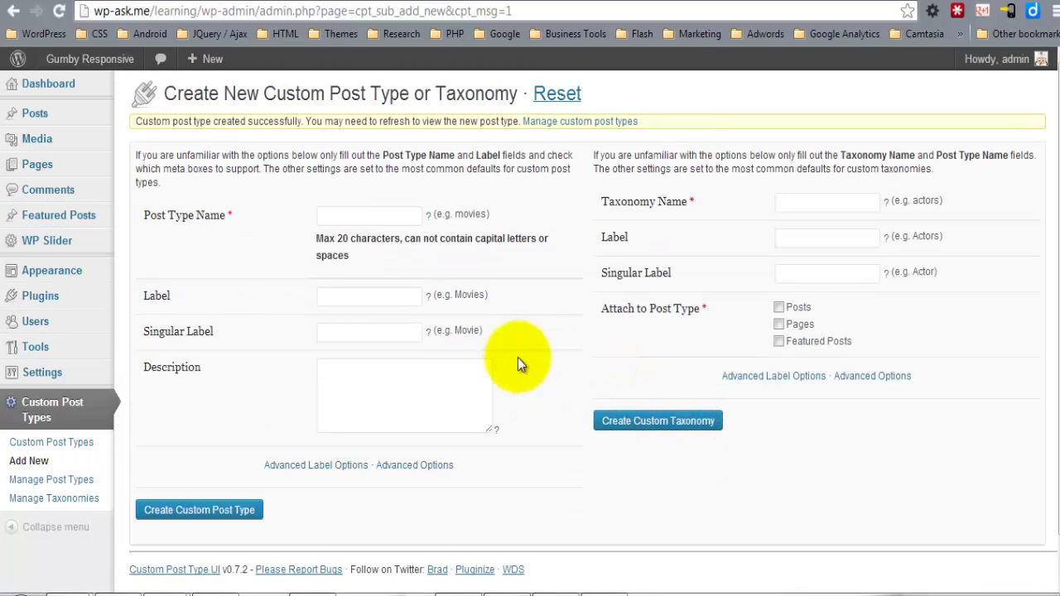
# Start a featured post titled 'Block 1' in the Visual editor, then open a new browser tab.
pyautogui.moveTo(106, 227)
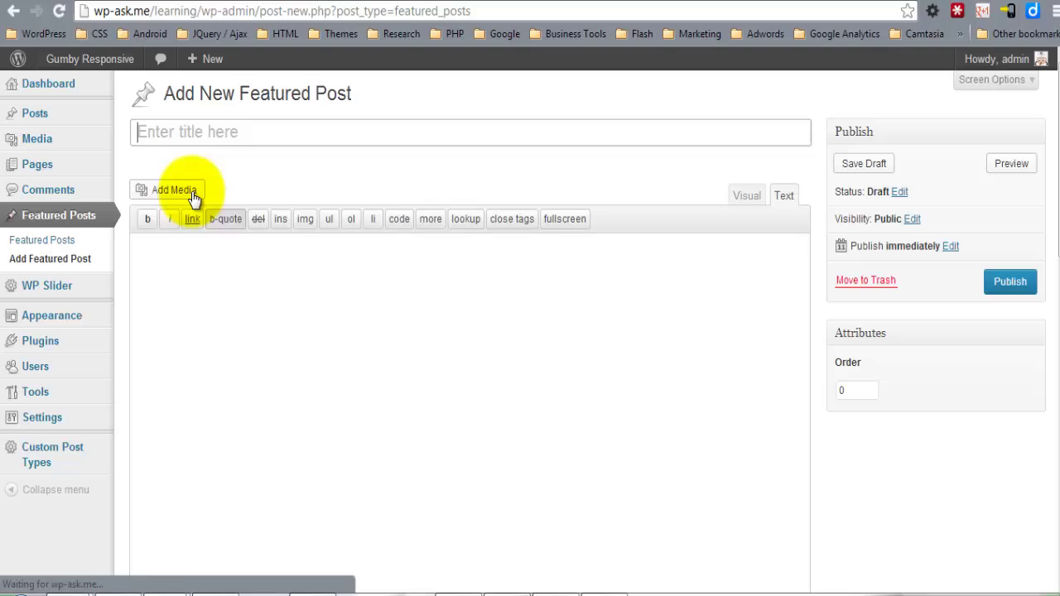
pyautogui.click(192, 132)
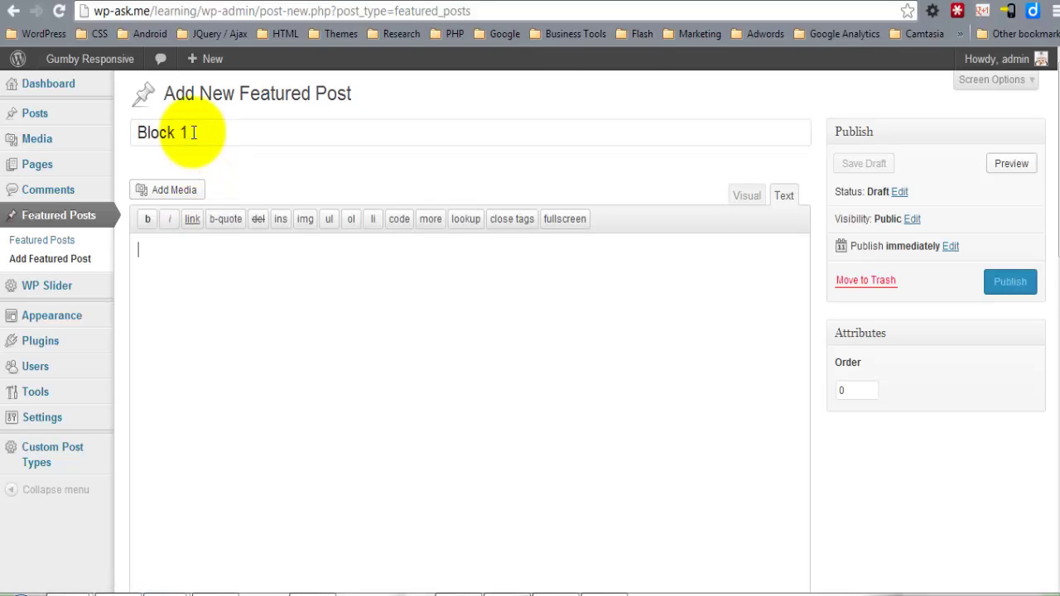
pyautogui.click(732, 199)
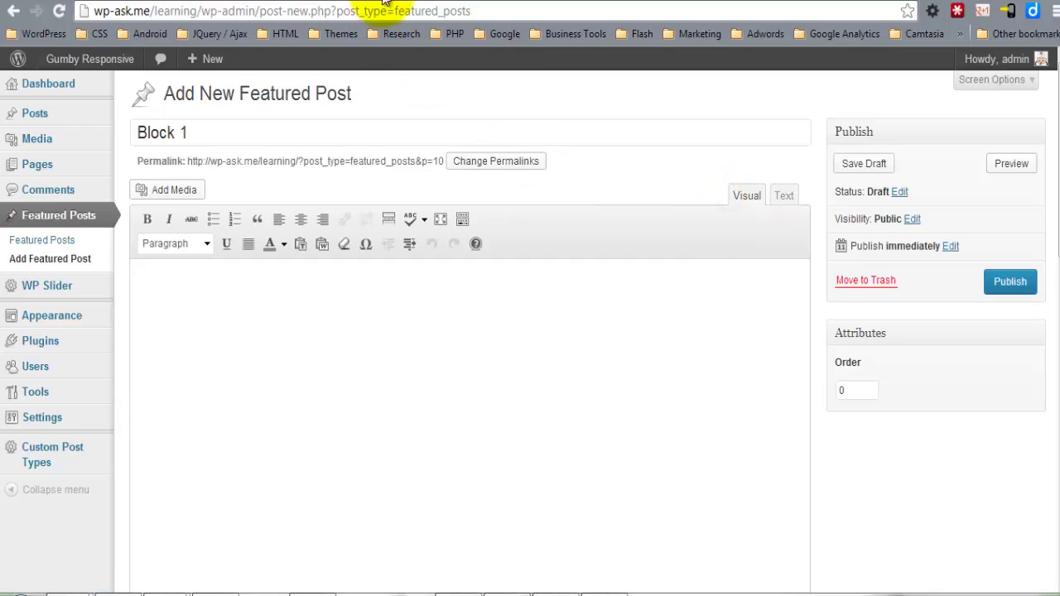
pyautogui.hotkey('ctrl', 't')
# Generate Lorem Ipsum on lipsum.com, take its first paragraph, and return to WordPress.
pyautogui.write('lipsum')
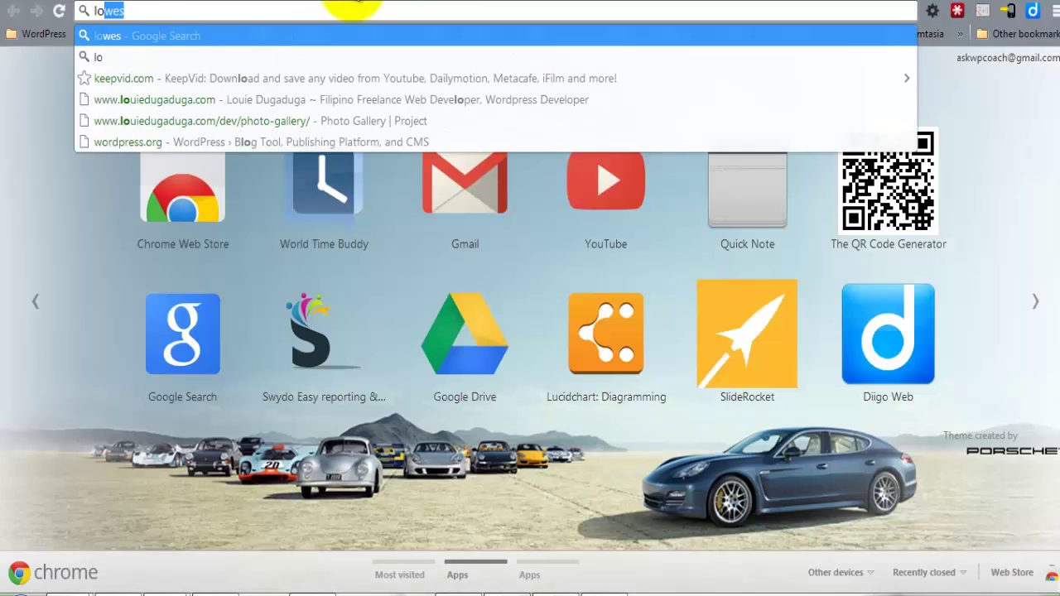
pyautogui.press('Return')
pyautogui.scroll(-9, 813, 412)
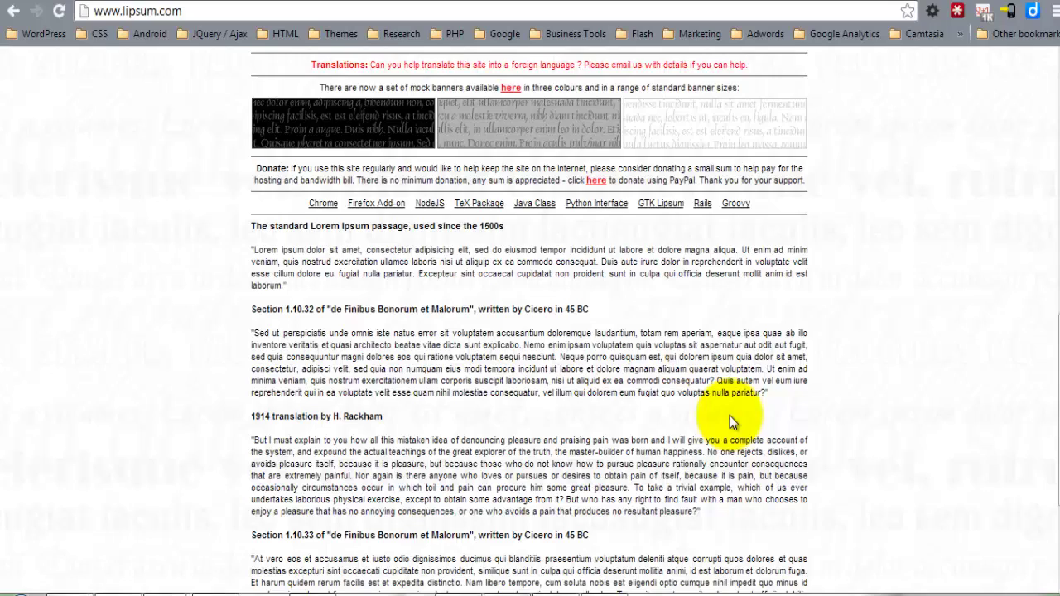
pyautogui.scroll(2, 730, 415)
pyautogui.click(768, 130)
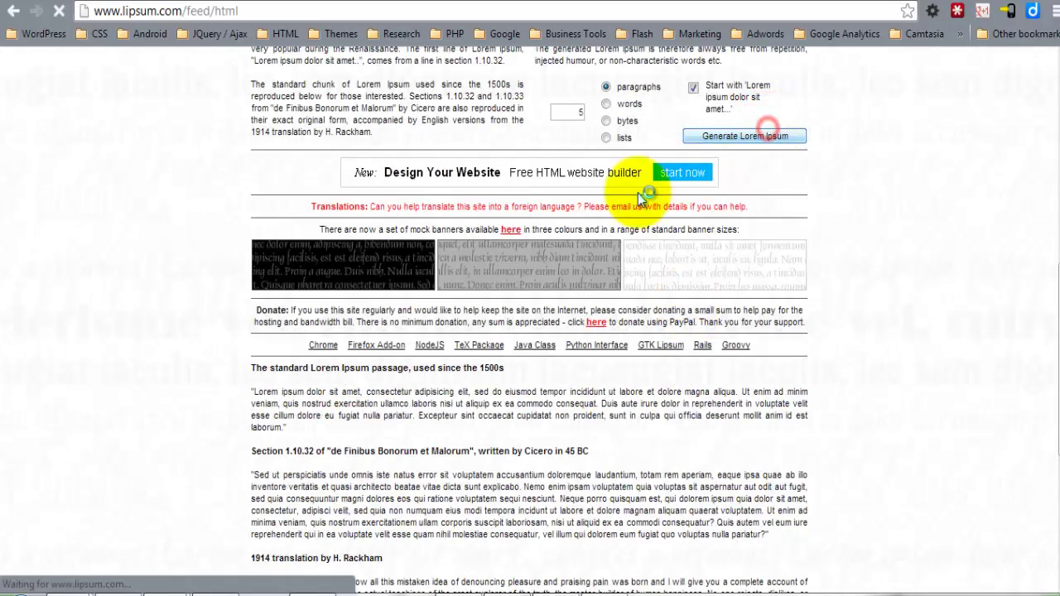
pyautogui.moveTo(251, 351); pyautogui.dragTo(367, 383)
pyautogui.hotkey('ctrl', 'c')
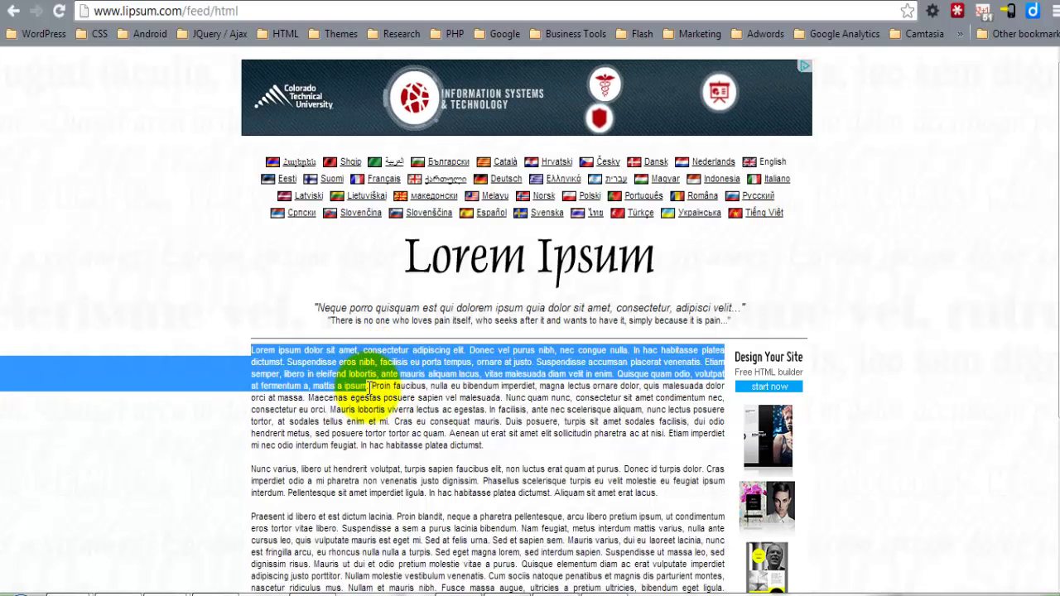
pyautogui.hotkey('ctrl', 'Tab')
pyautogui.hotkey('ctrl', 'Tab')
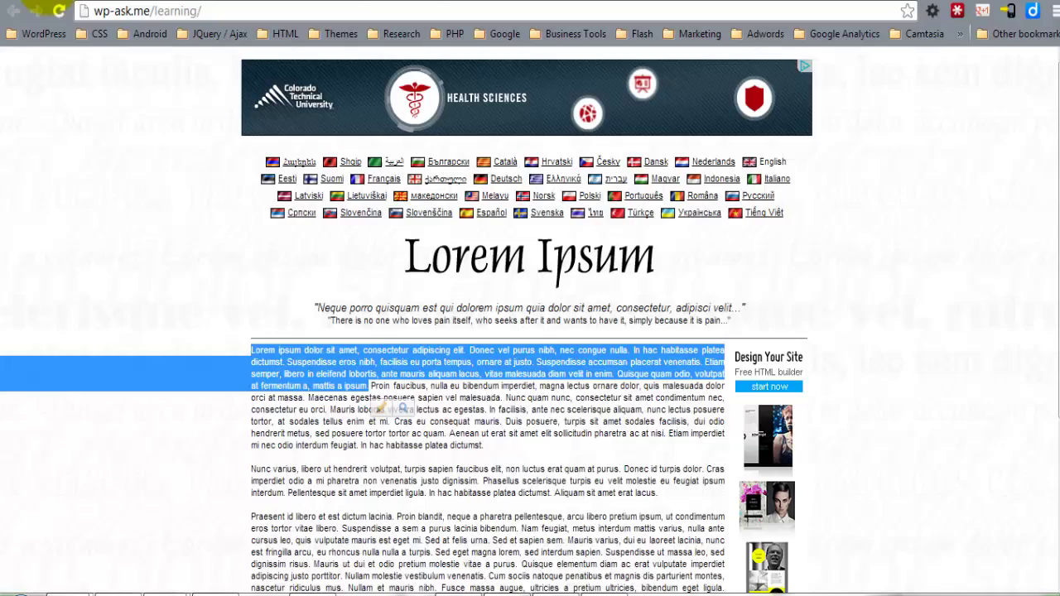
# Paste the lorem ipsum paragraph into Block 1's body and publish the post.
pyautogui.hotkey('ctrl', 'v')
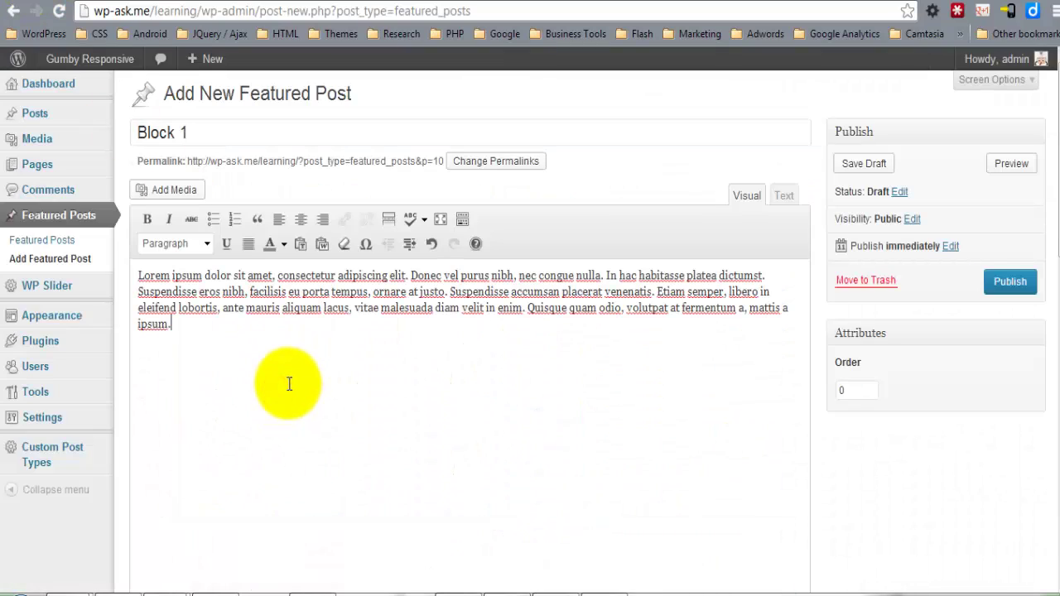
pyautogui.click(1003, 284)
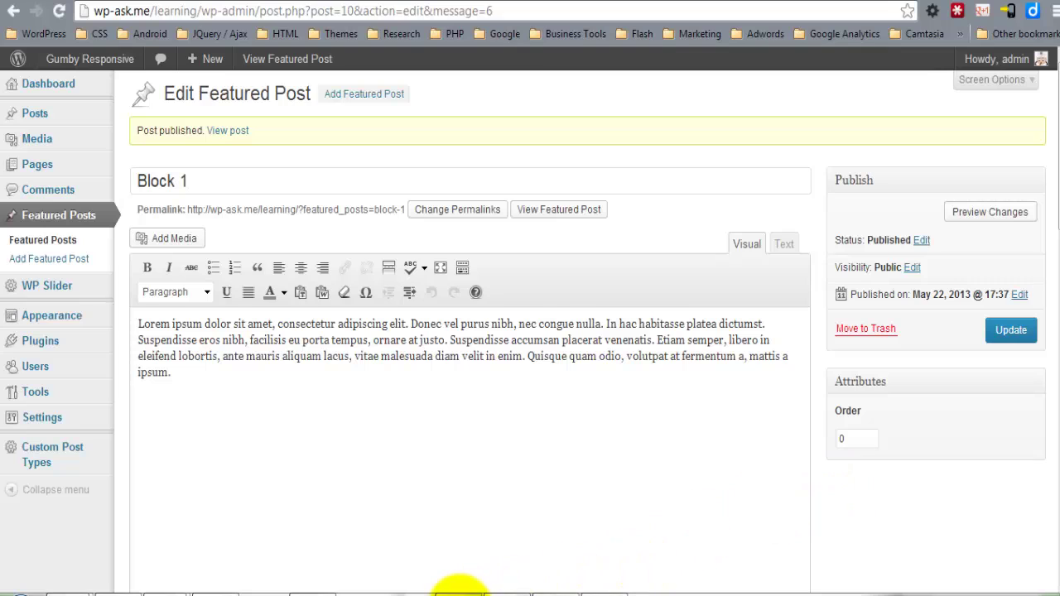
pyautogui.click(458, 590)
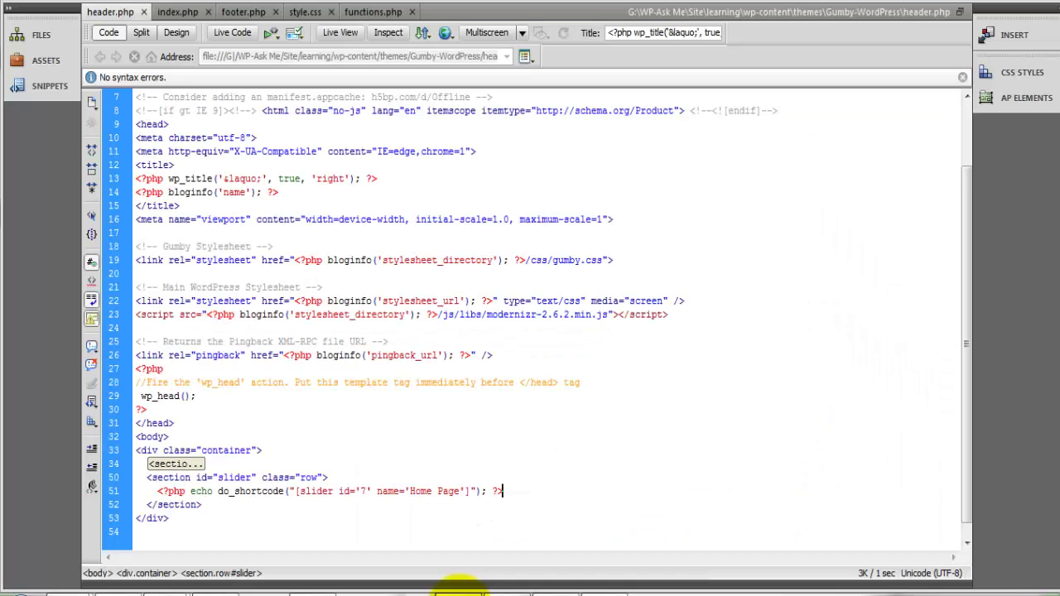
# Add blank lines before the closing PHP tag in functions.php.
pyautogui.click(361, 13)
pyautogui.click(368, 172)
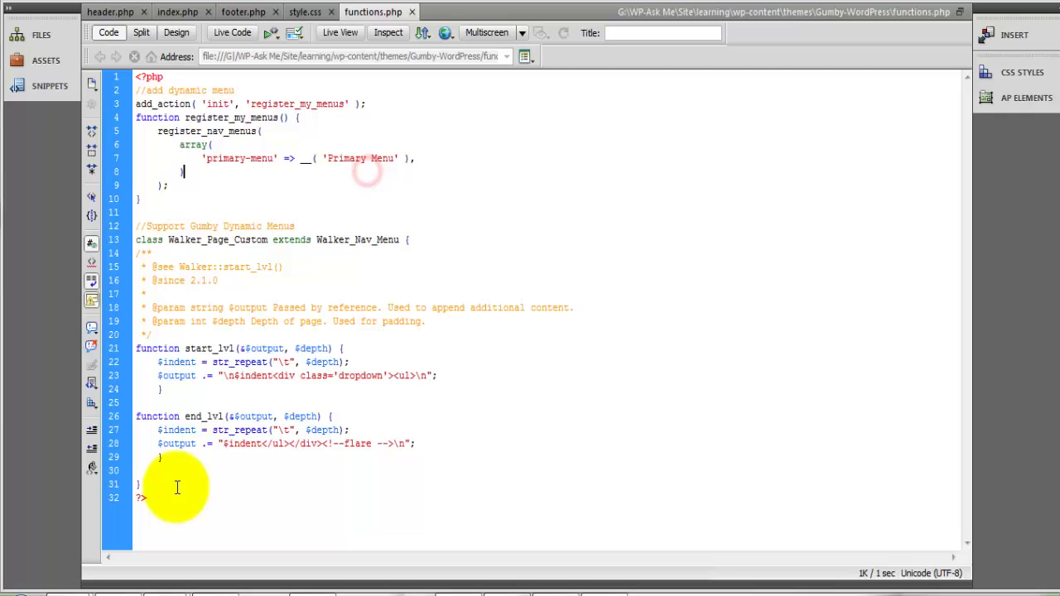
pyautogui.press('Return')
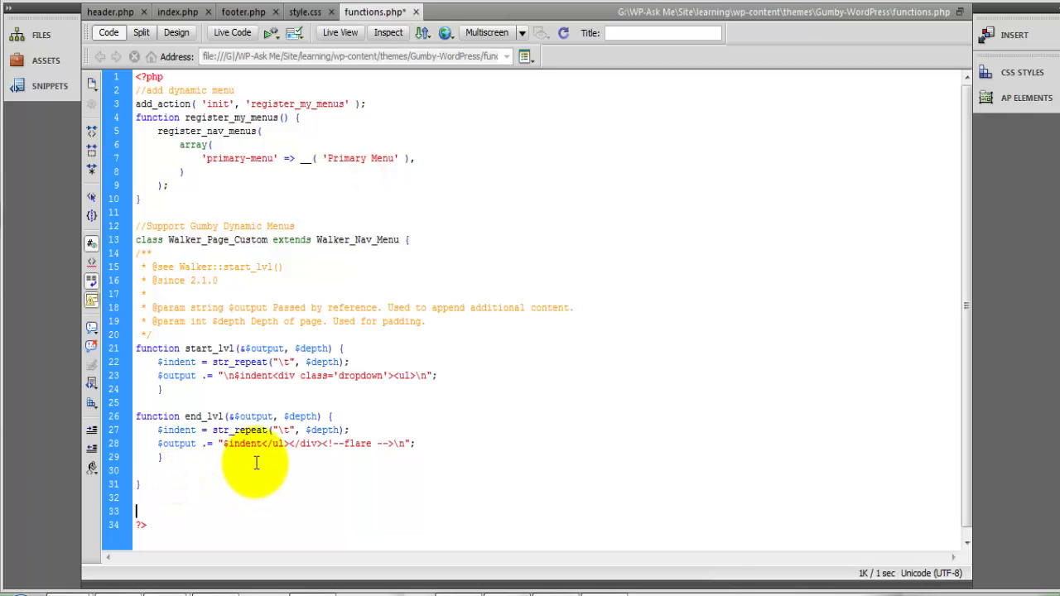
pyautogui.click(15, 23)
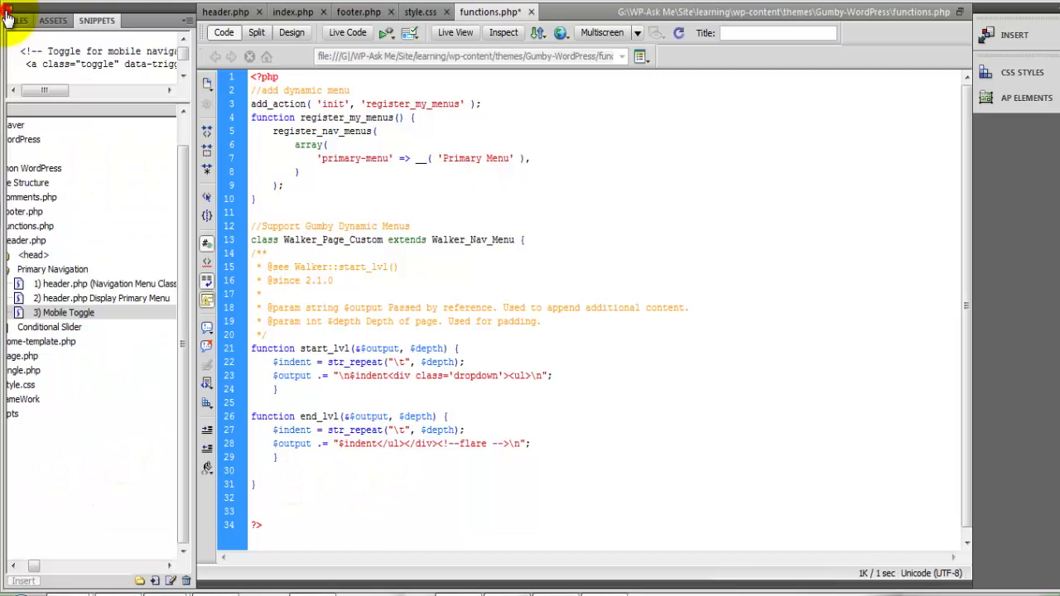
pyautogui.click(12, 566)
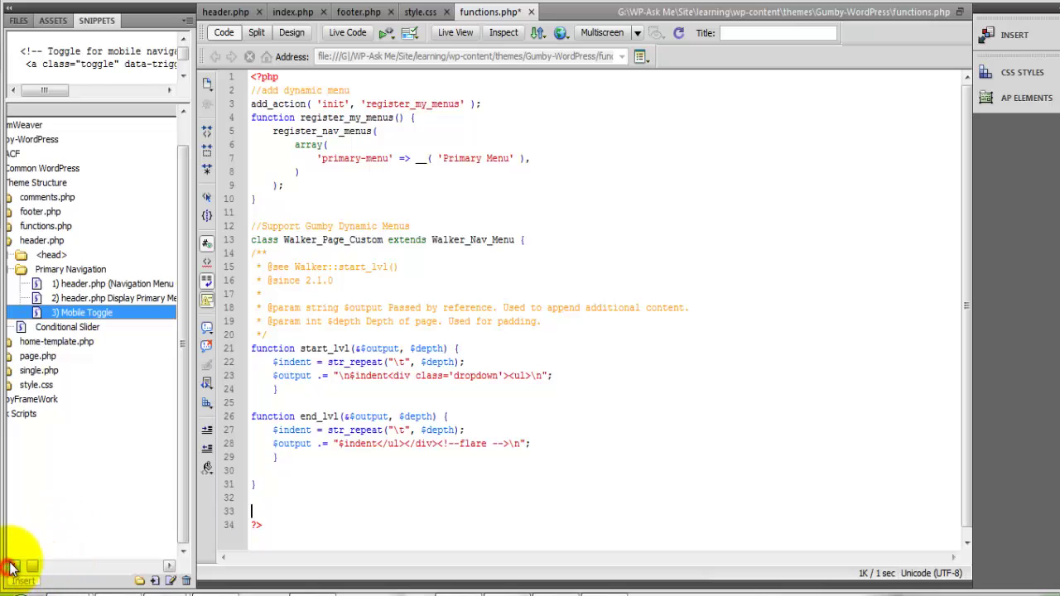
pyautogui.click(12, 566)
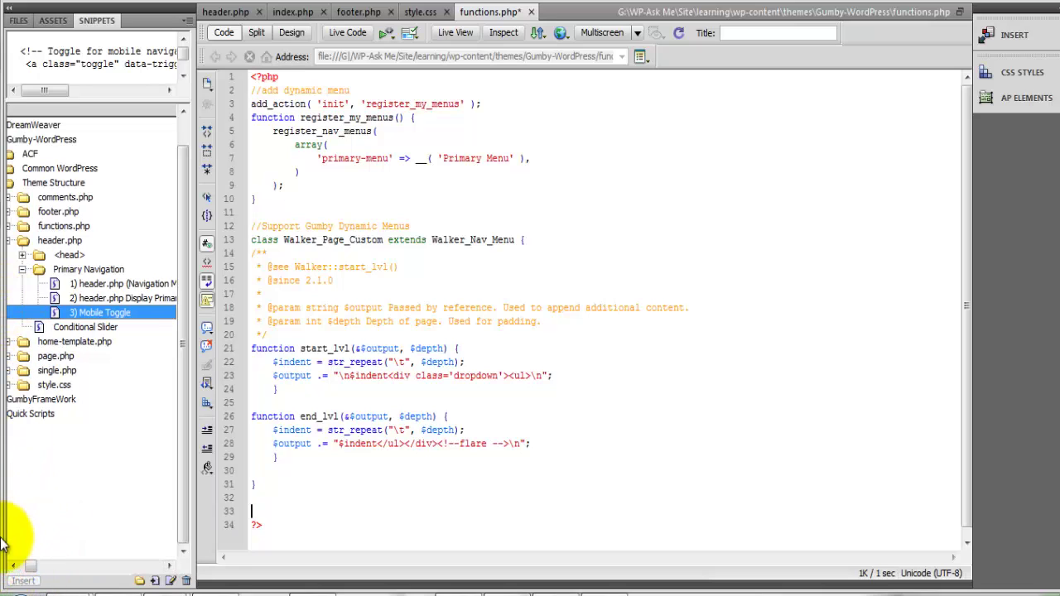
pyautogui.click(12, 567)
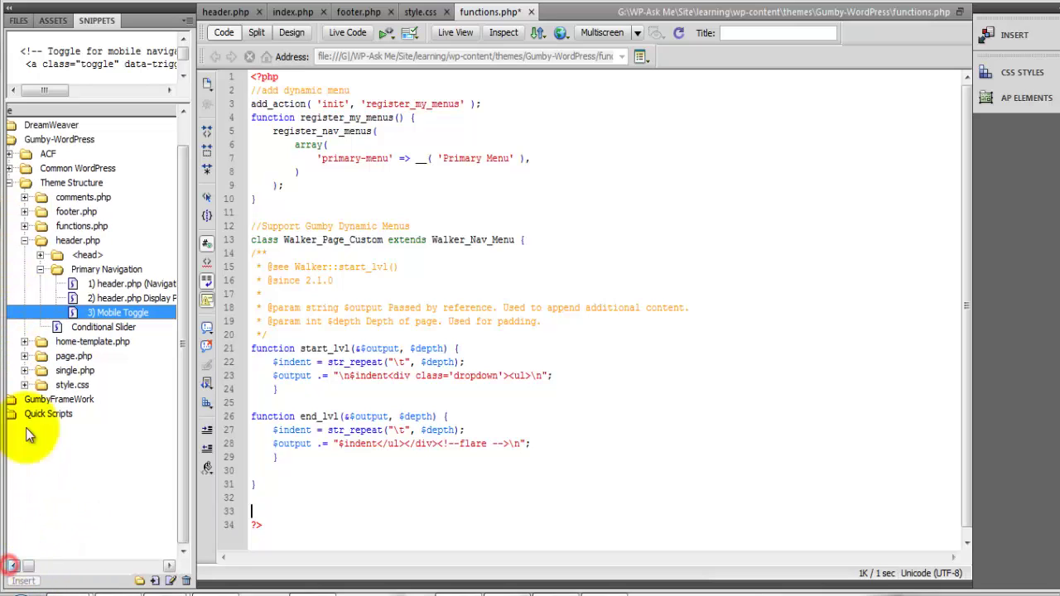
# Insert the Post Thumbnails Support snippet from functions.php > Featured Images.
pyautogui.click(24, 240)
pyautogui.click(24, 226)
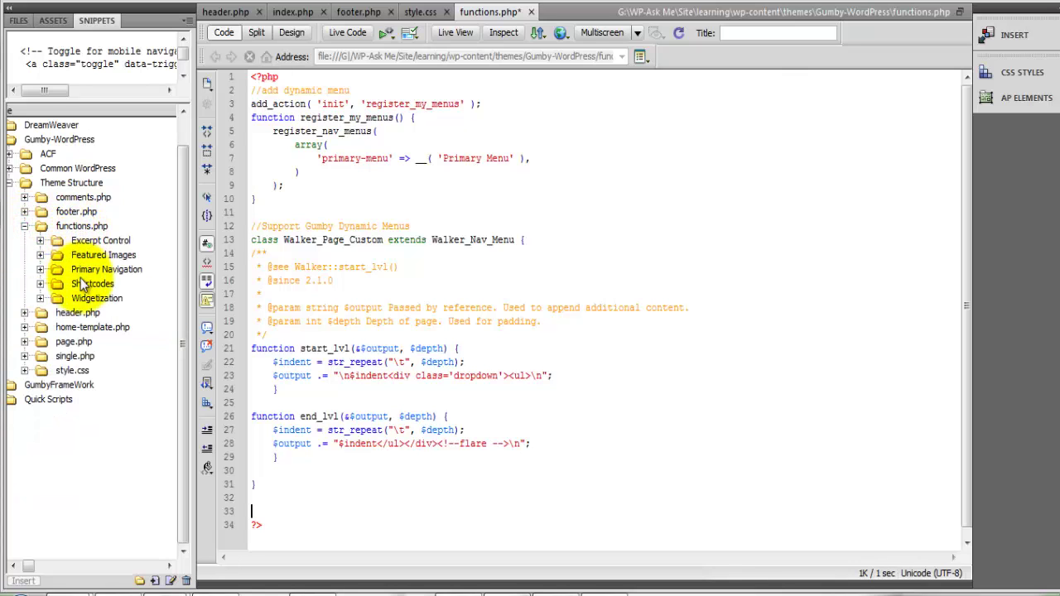
pyautogui.click(124, 255)
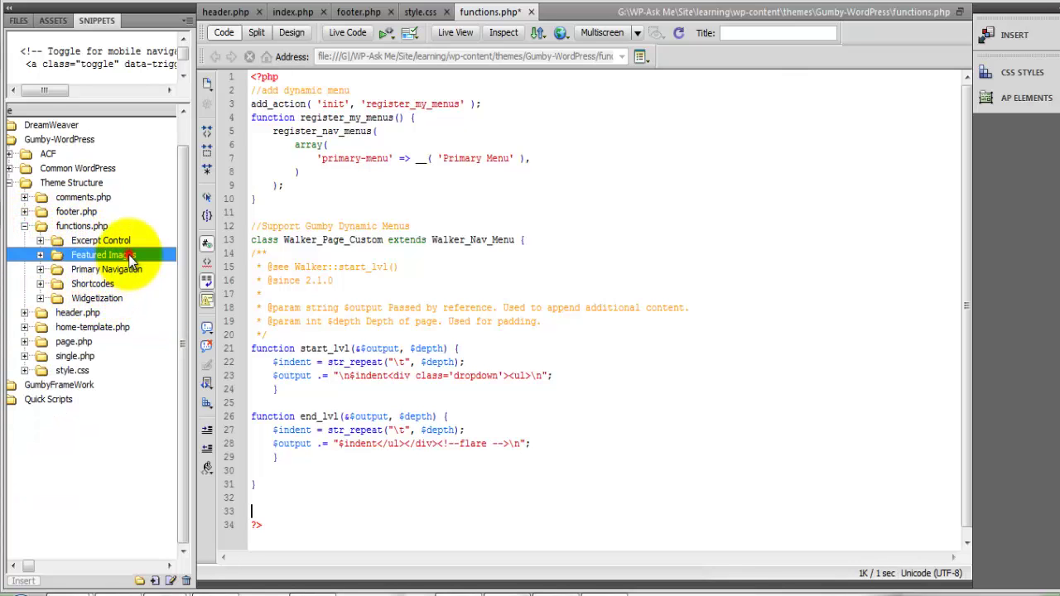
pyautogui.click(41, 255)
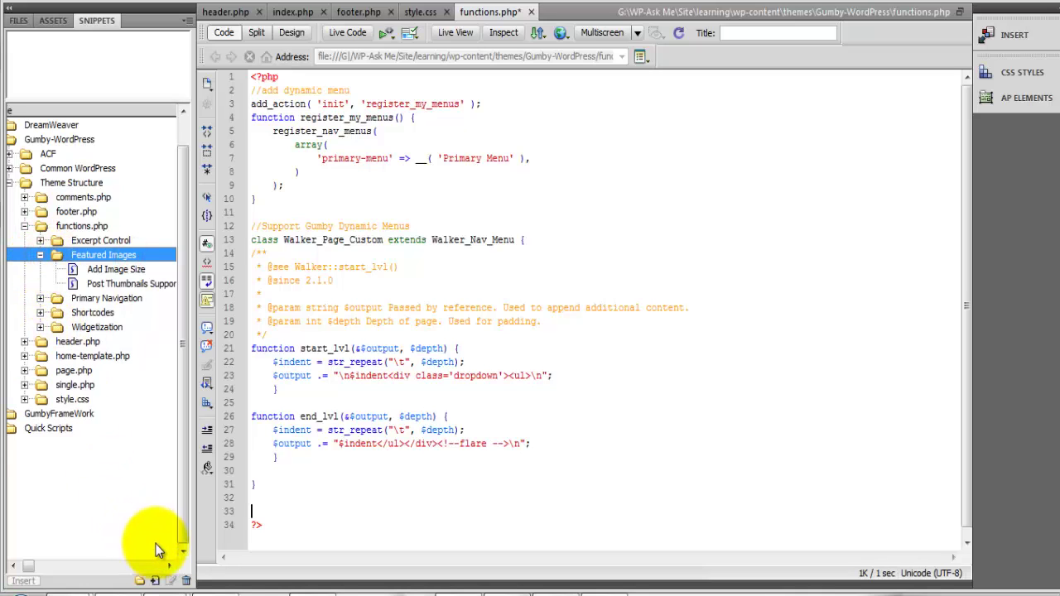
pyautogui.click(170, 566)
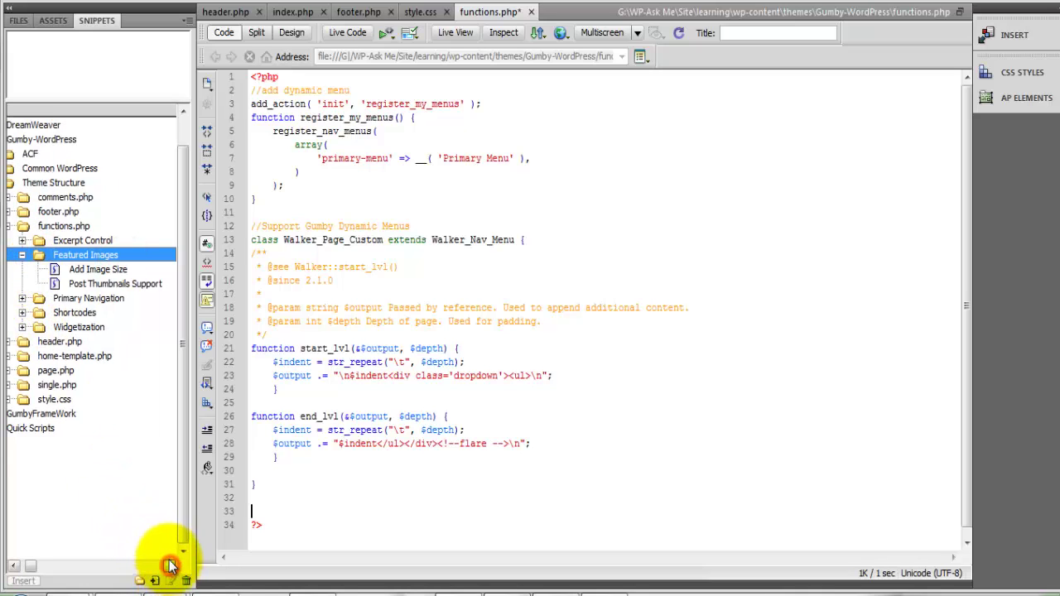
pyautogui.click(64, 285)
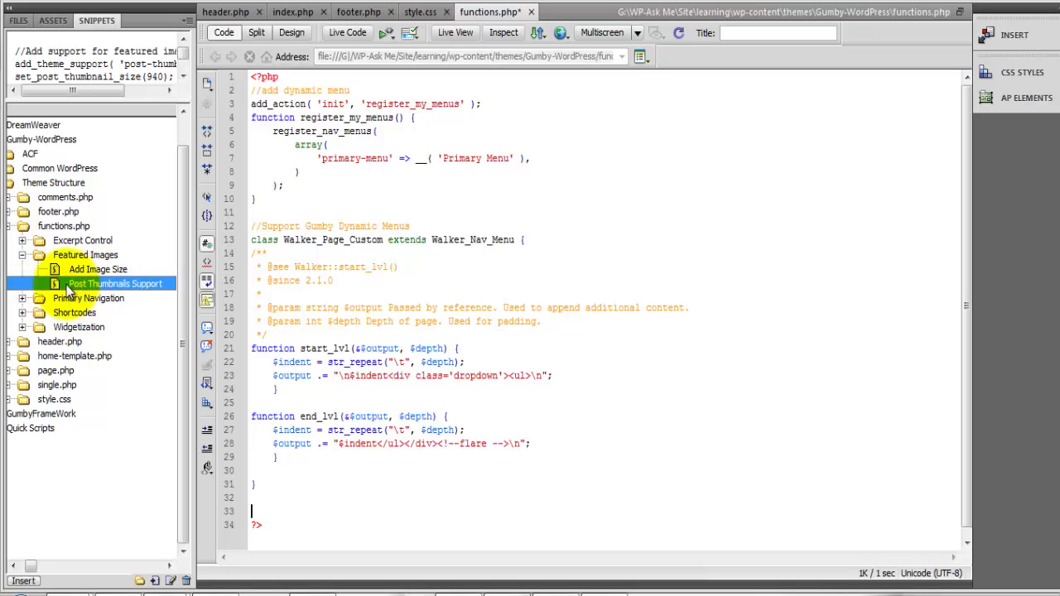
pyautogui.doubleClick(64, 285)
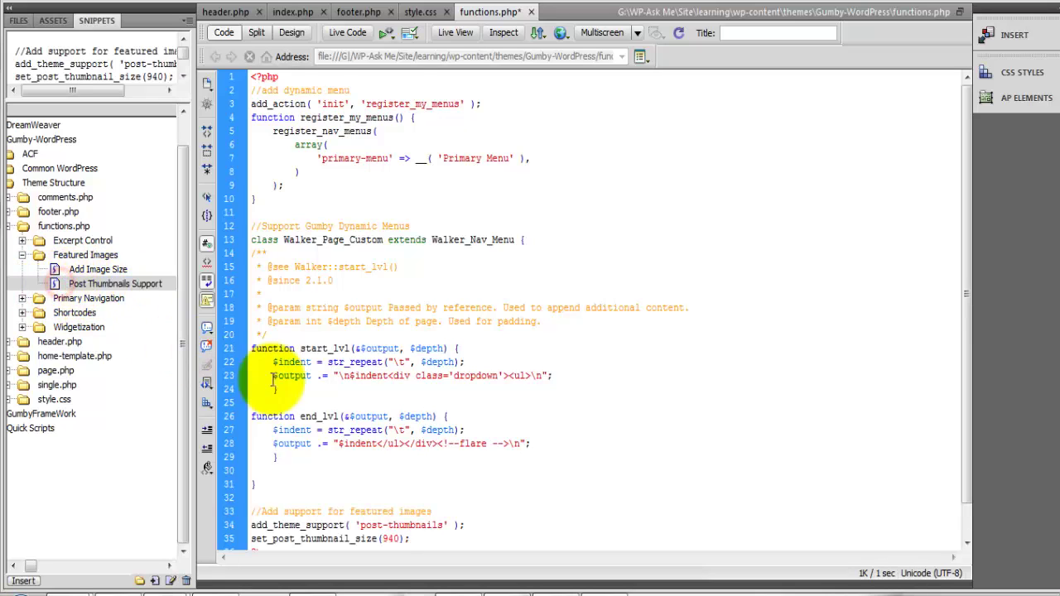
# Check the 940 thumbnail size value and save functions.php.
pyautogui.scroll(-1, 530, 348)
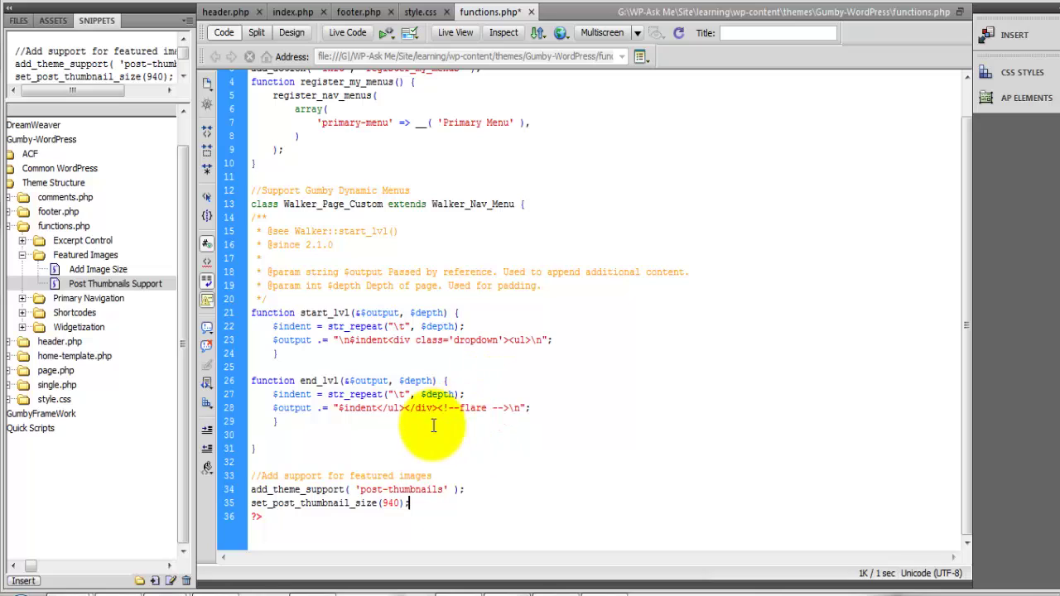
pyautogui.doubleClick(391, 501)
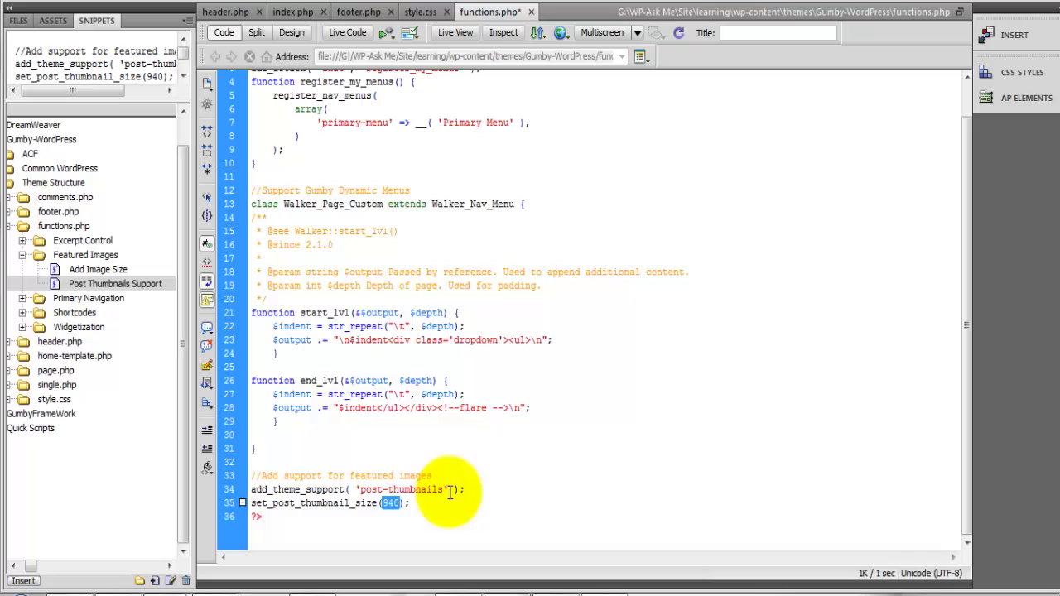
pyautogui.click(419, 489)
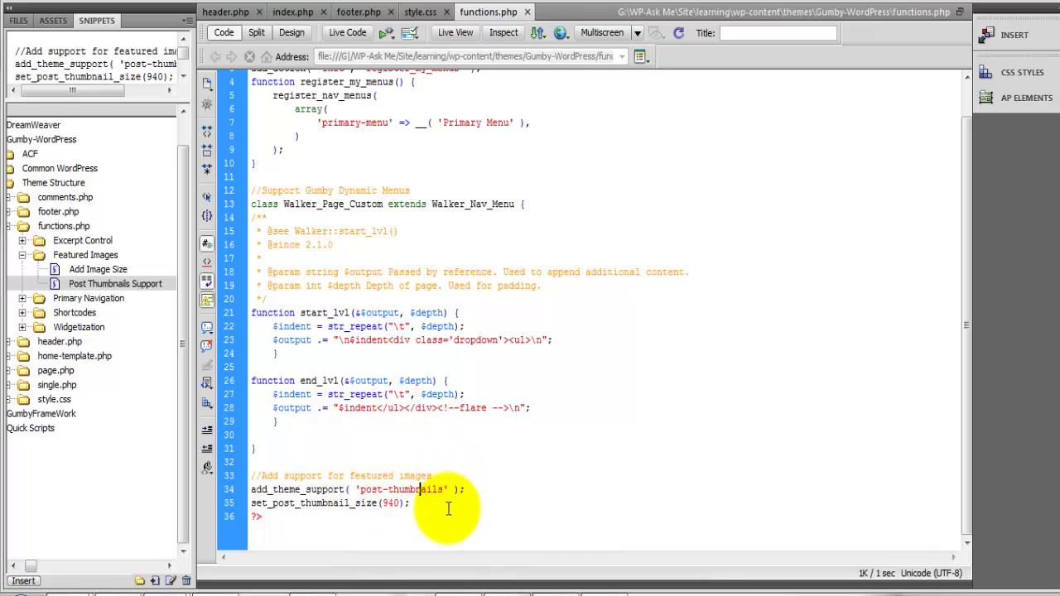
pyautogui.hotkey('ctrl', 's')
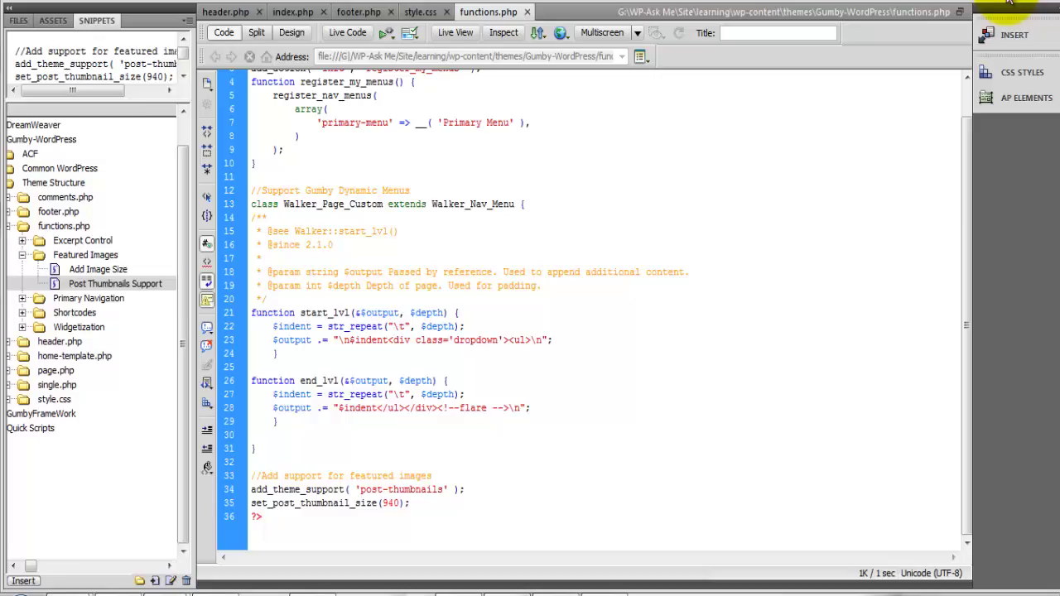
# Reload Block 1's edit page and upload connecting.jpg from the Post Images folder.
pyautogui.click(1033, 17)
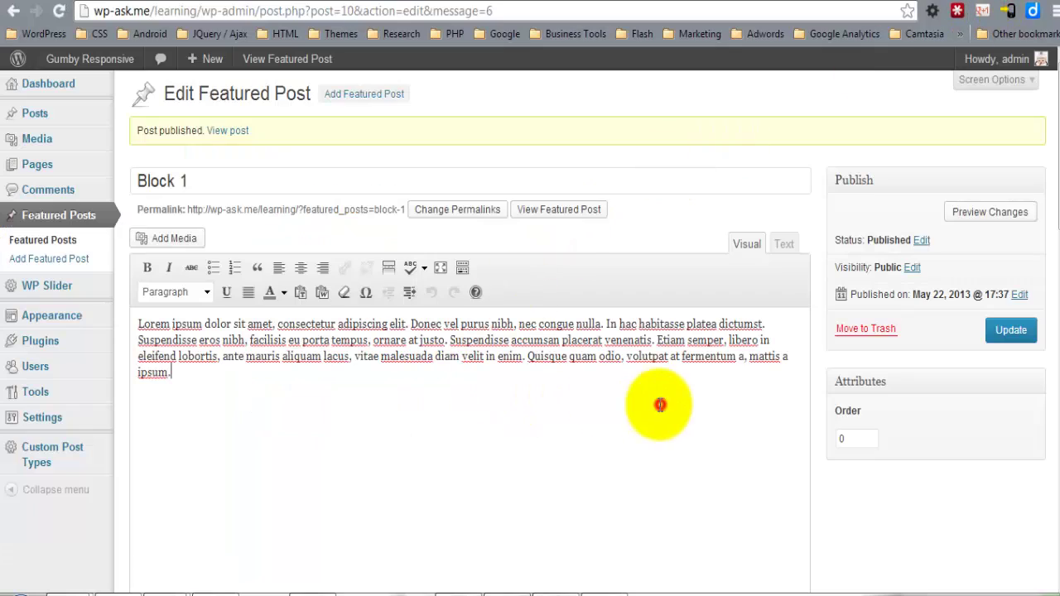
pyautogui.click(59, 11)
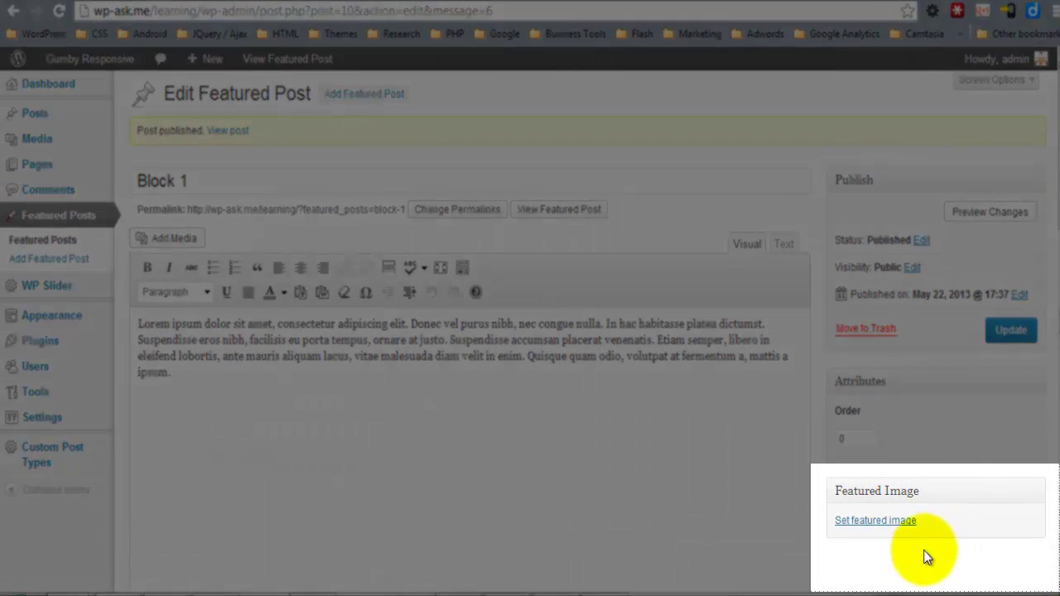
pyautogui.click(889, 521)
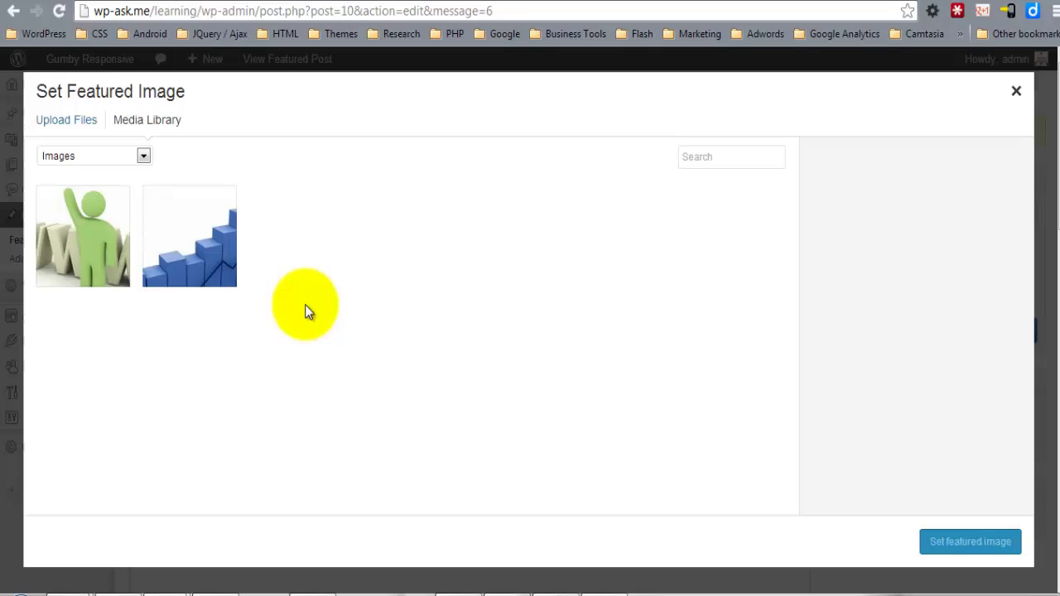
pyautogui.click(55, 123)
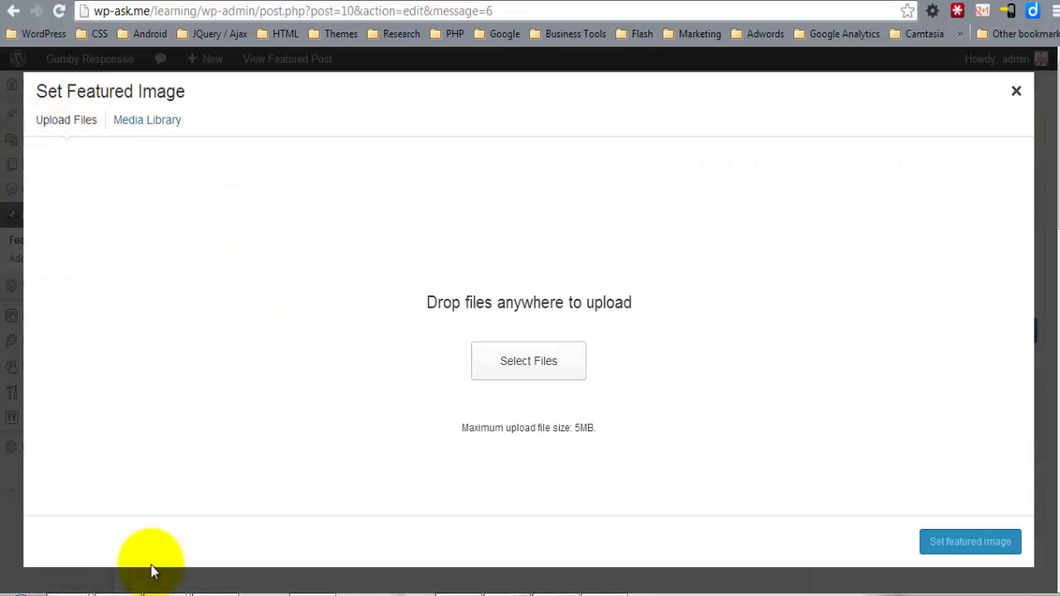
pyautogui.moveTo(72, 589)
pyautogui.click(102, 535)
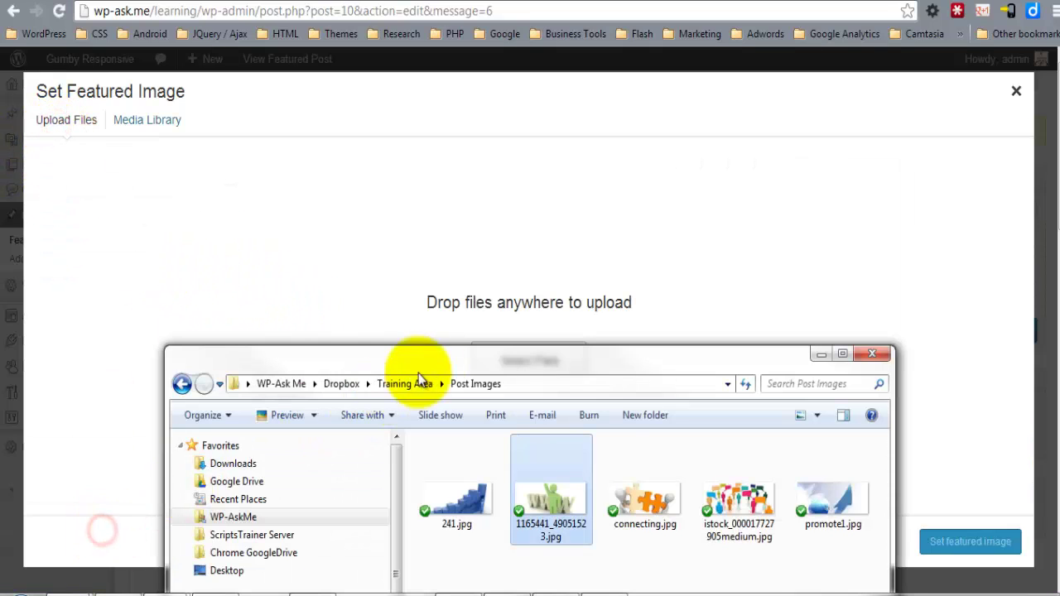
pyautogui.click(672, 512)
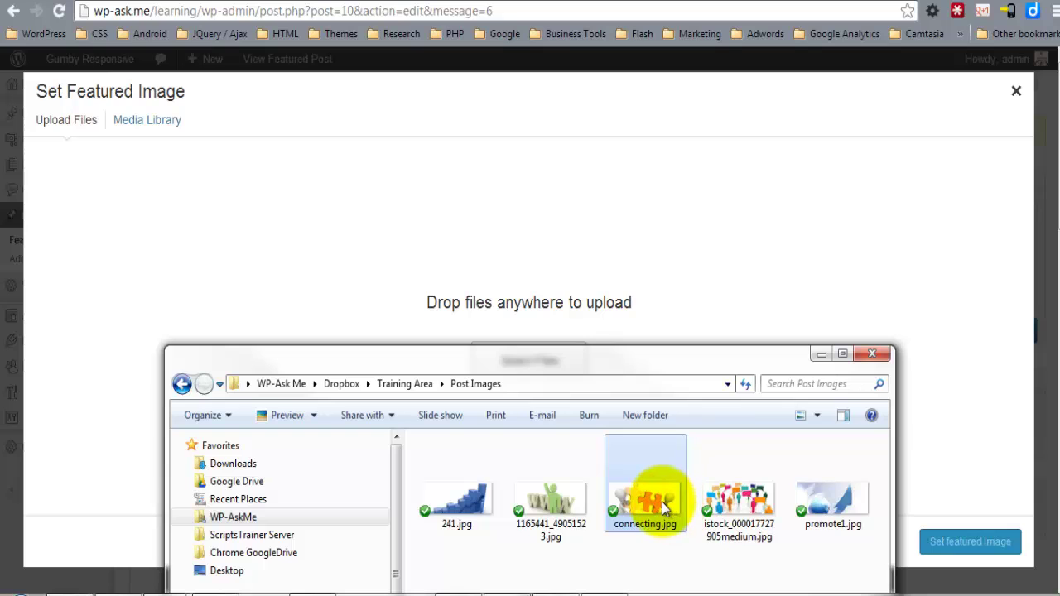
pyautogui.moveTo(662, 501); pyautogui.dragTo(630, 306)
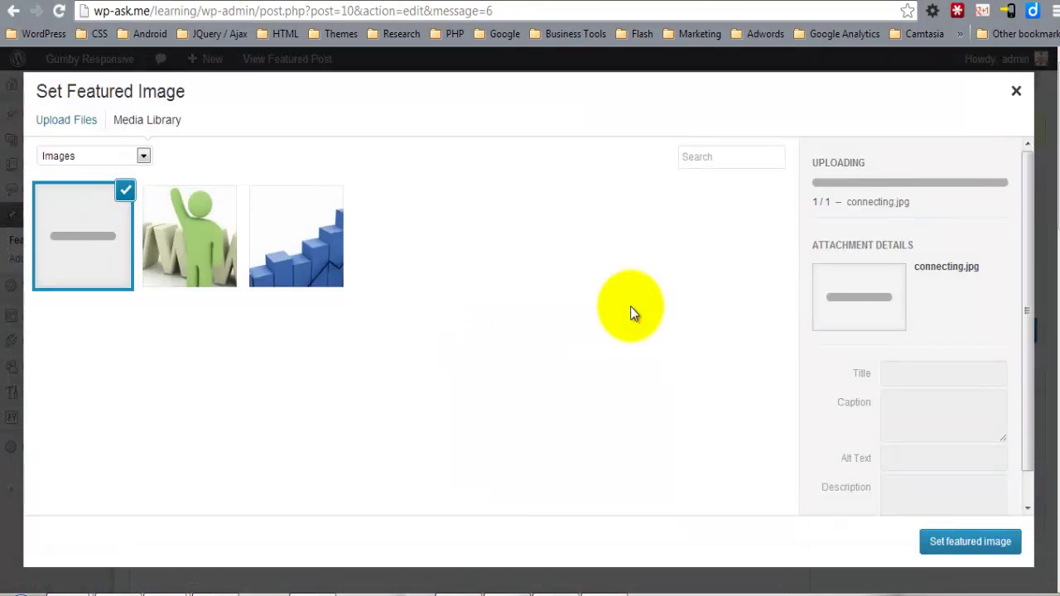
# Set connecting.jpg as Block 1's featured image and update the post.
pyautogui.click(970, 543)
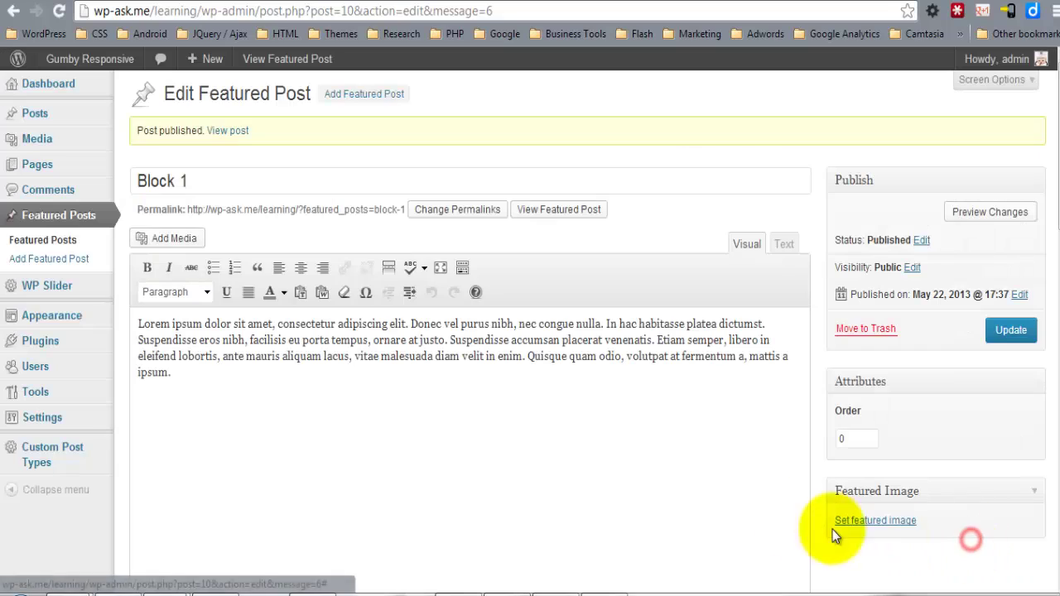
pyautogui.click(1022, 333)
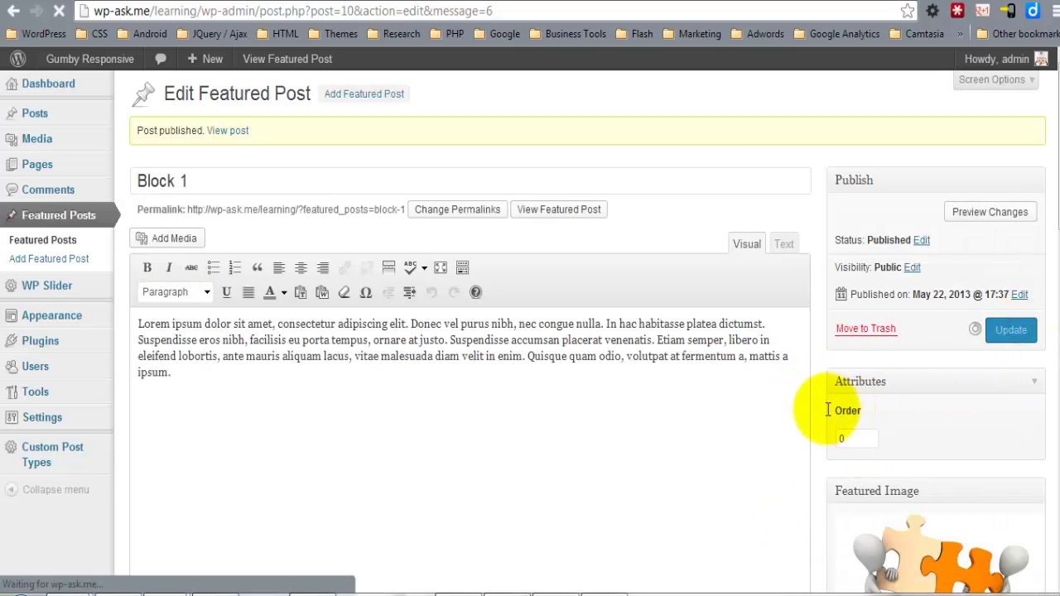
pyautogui.click(365, 94)
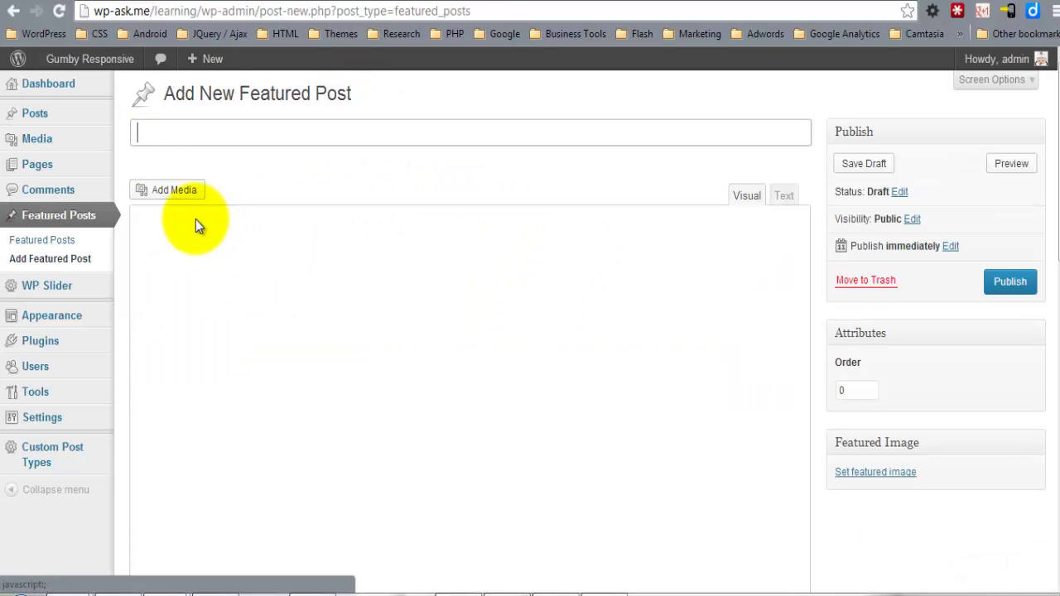
# Title the new featured post 'Block 2' and paste the Lorem ipsum text into its body.
pyautogui.click(207, 138)
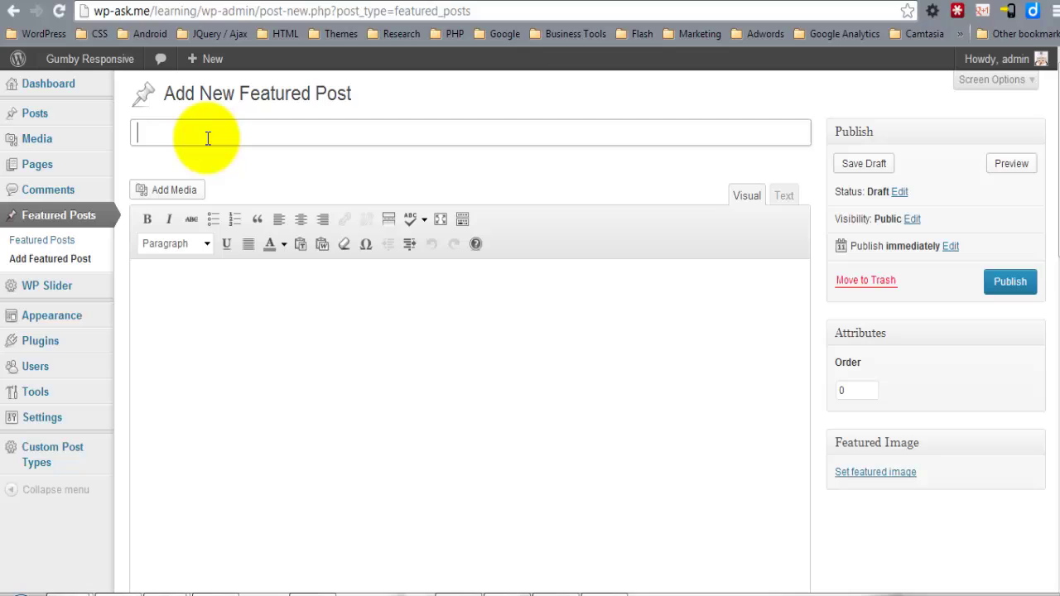
pyautogui.press('Tab')
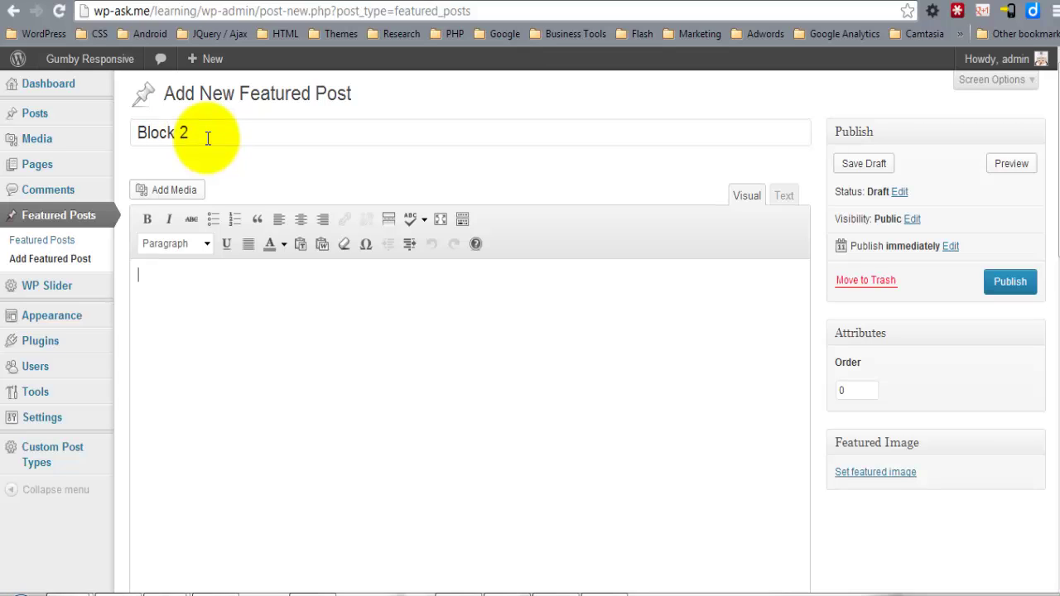
pyautogui.write('Lorem ipsum dolor sit amet, consectetur adipiscing elit. Donec vel purus nibh, nec congue nulla. In hac habitasse platea dictumst. Suspendisse eros nibh, facilisis eu porta tempus, ornare at justo. Suspendisse accumsan placerat venenatis. Etiam semper, libero in eleifend lobortis, ante mauris aliquam lacus, vitae malesuada diam velit in enim. Quisque quam odio, volutpat at fermentum a, mattis a ipsum.')
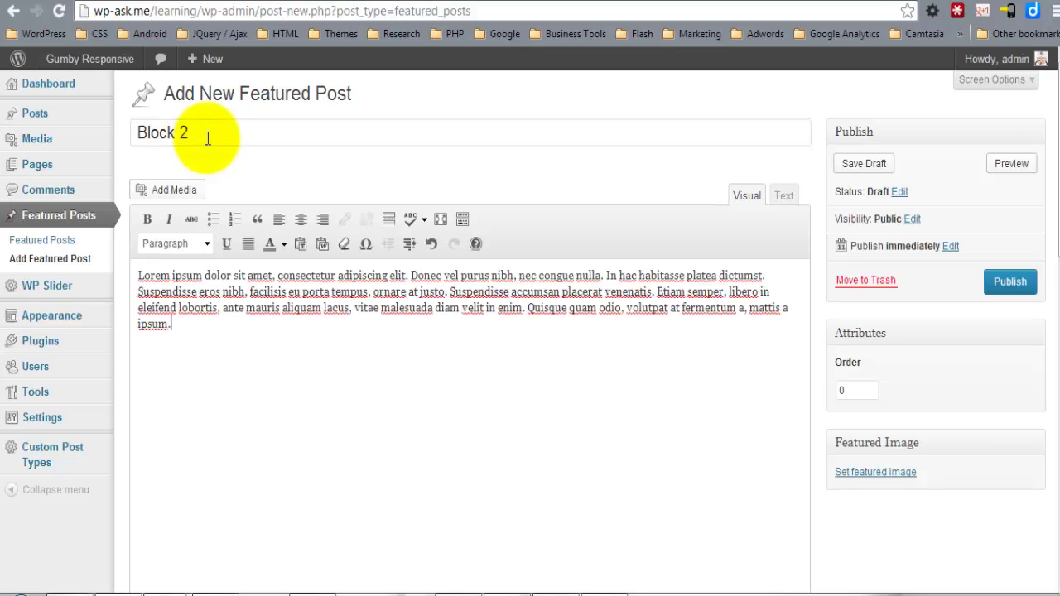
# Upload the speech-bubble crowd image as Block 2's featured image and publish it.
pyautogui.click(864, 472)
pyautogui.click(73, 121)
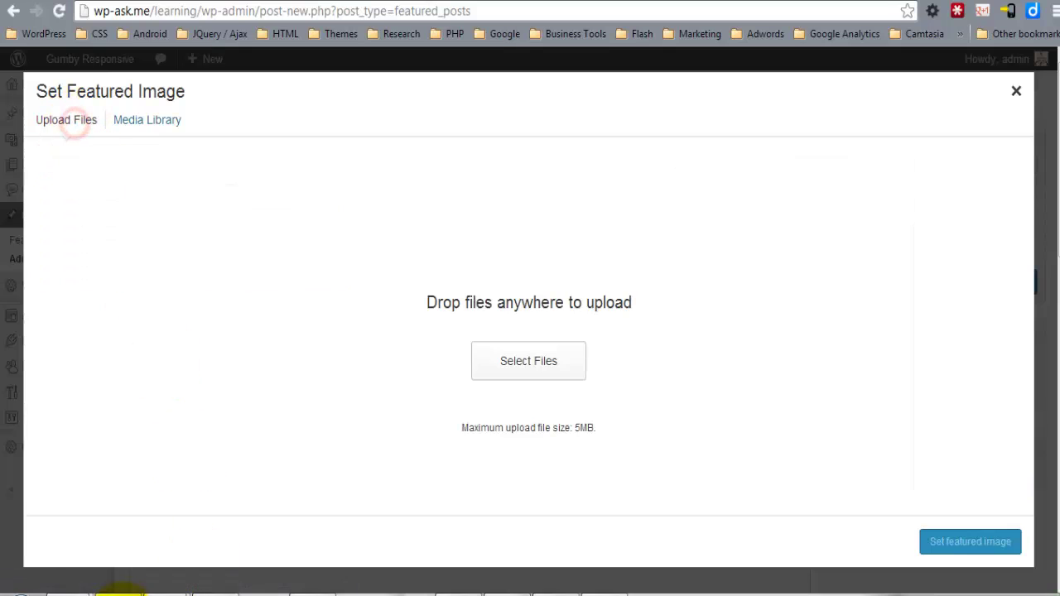
pyautogui.moveTo(80, 589)
pyautogui.click(174, 523)
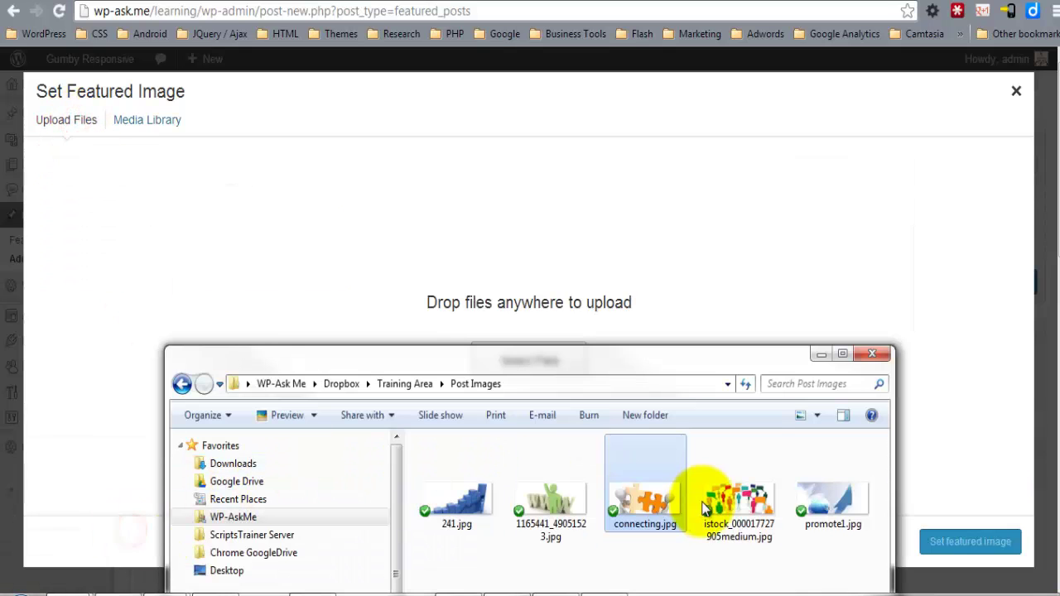
pyautogui.moveTo(726, 505); pyautogui.dragTo(617, 279)
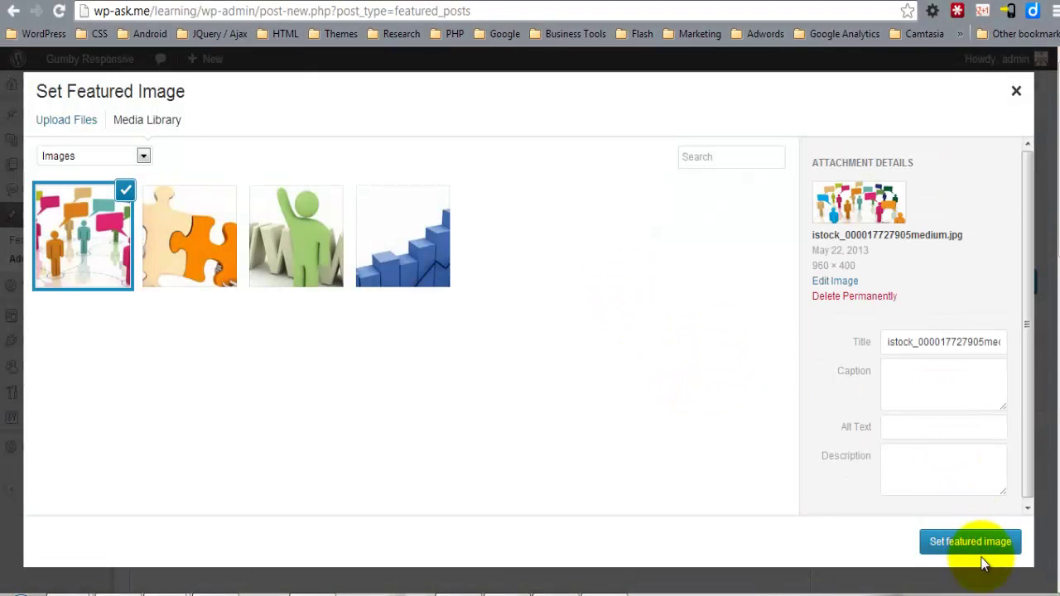
pyautogui.click(986, 540)
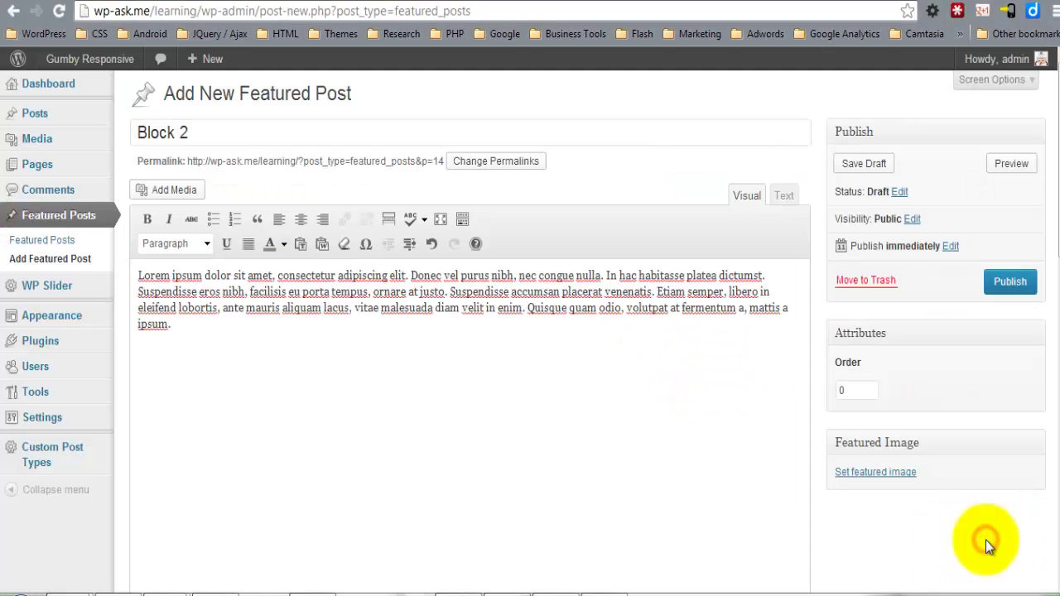
pyautogui.click(1010, 284)
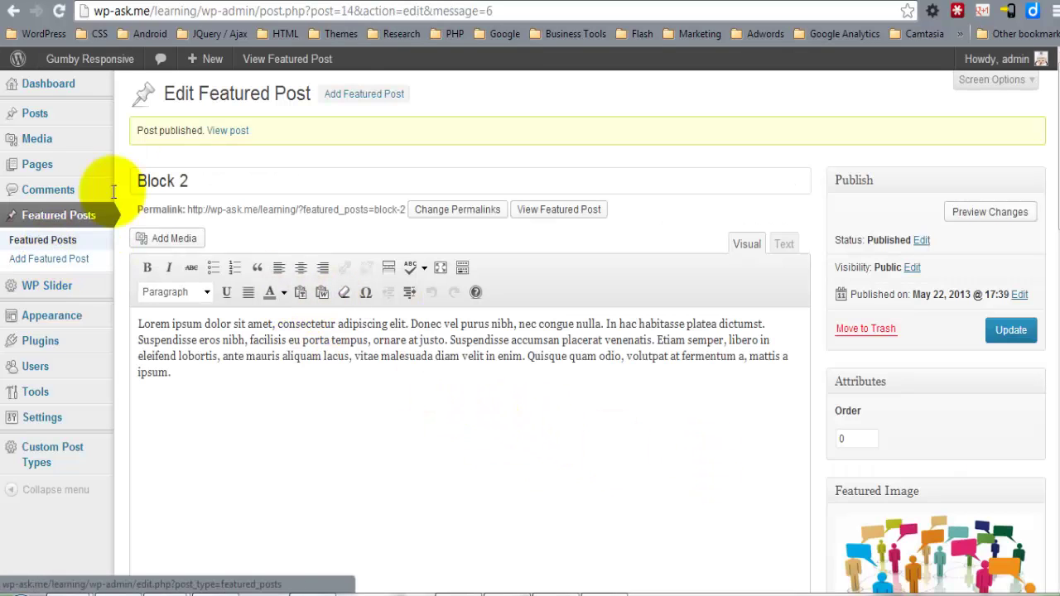
pyautogui.click(343, 96)
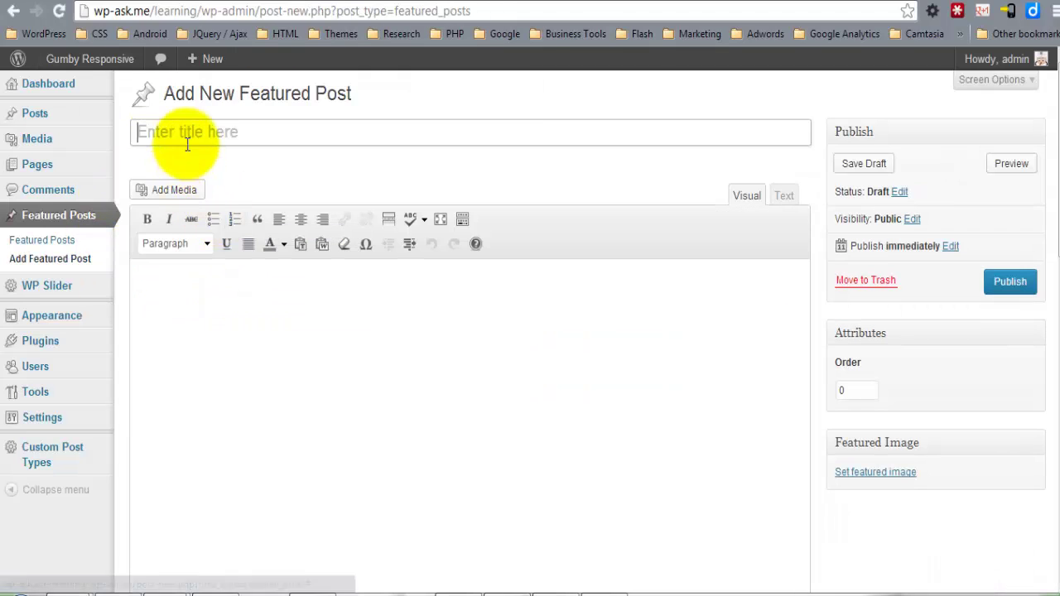
# Title the new featured post 'Block 3' and paste placeholder text into its body.
pyautogui.click(187, 132)
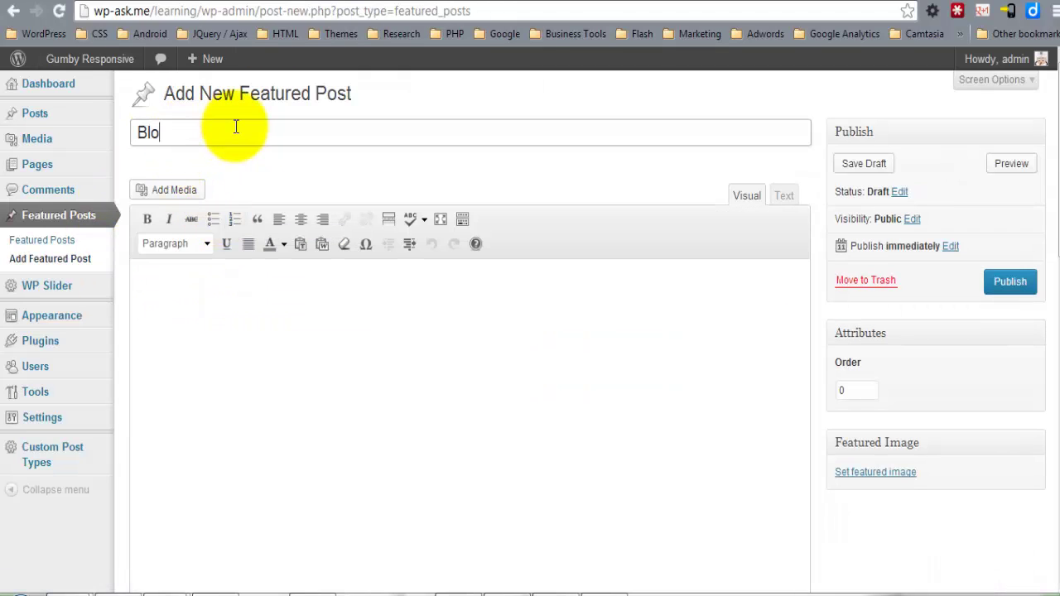
pyautogui.press('Tab')
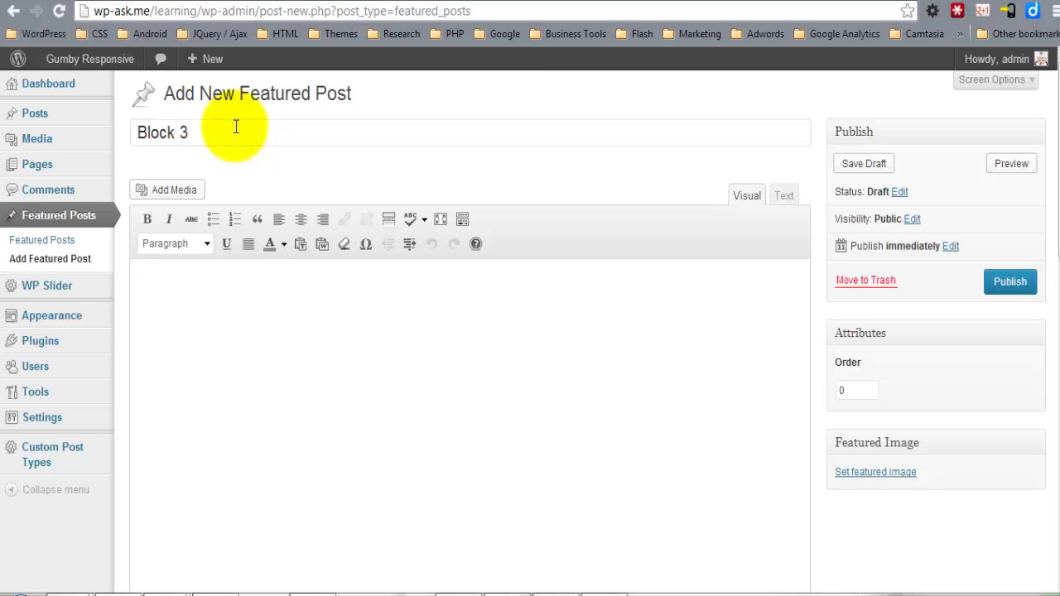
pyautogui.hotkey('ctrl', 'v')
# Upload promote1.jpg as Block 3's featured image and publish the post.
pyautogui.click(850, 470)
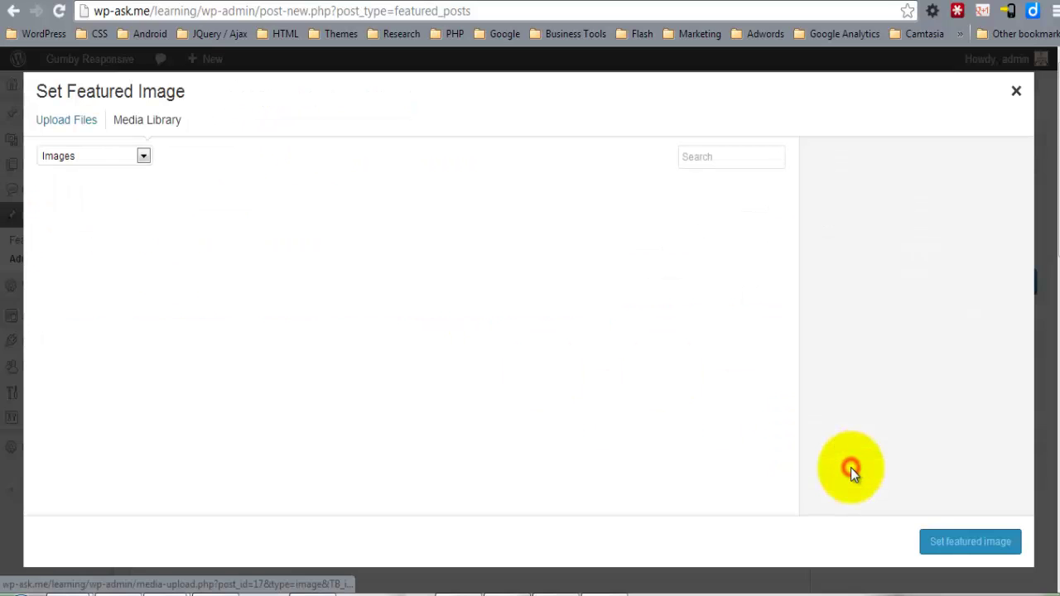
pyautogui.moveTo(104, 588)
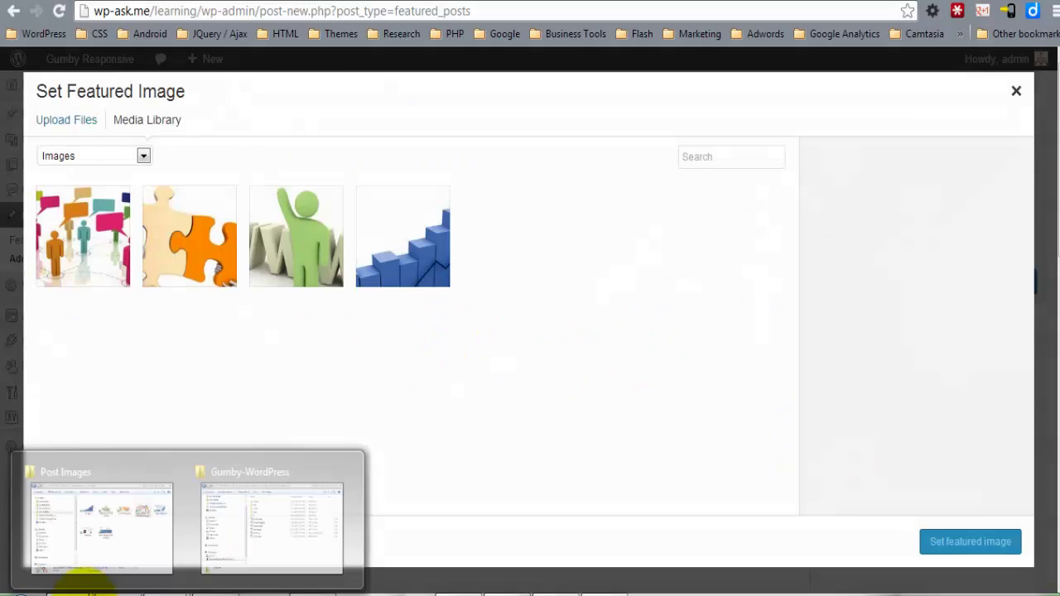
pyautogui.click(128, 530)
pyautogui.moveTo(840, 495); pyautogui.dragTo(550, 255)
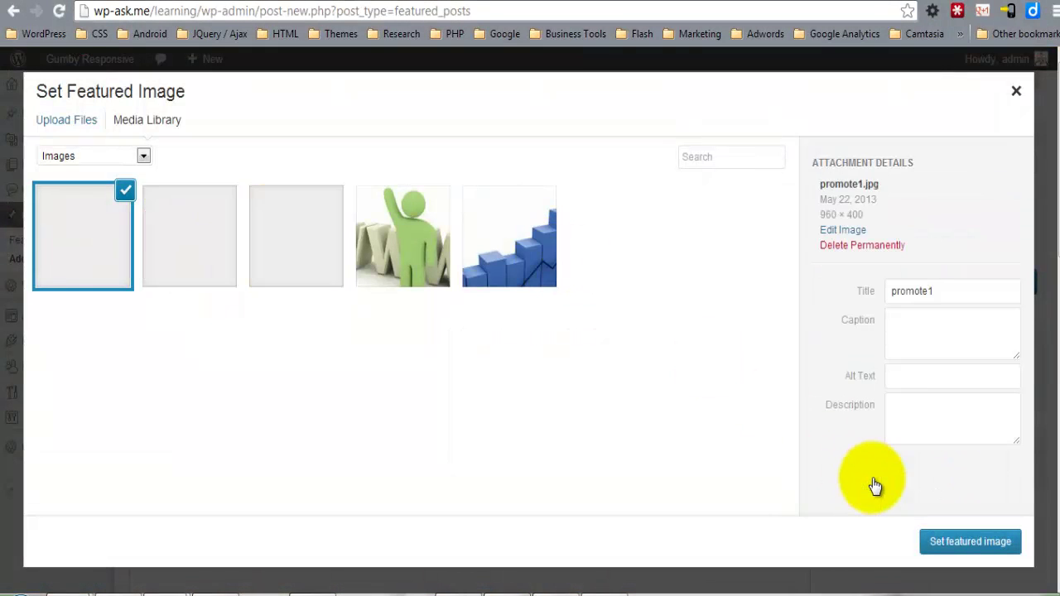
pyautogui.click(968, 542)
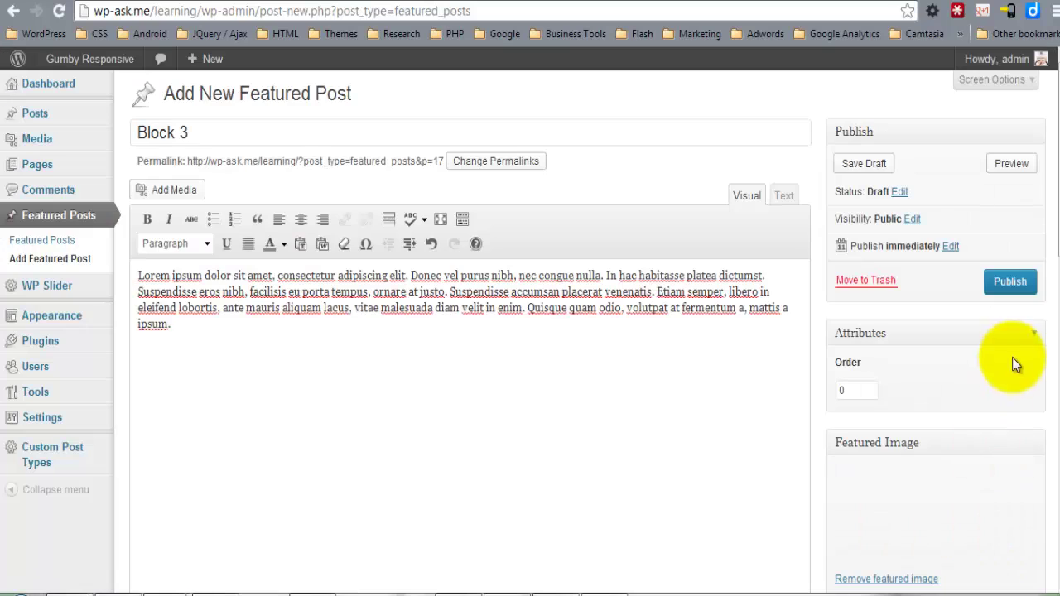
pyautogui.click(1011, 281)
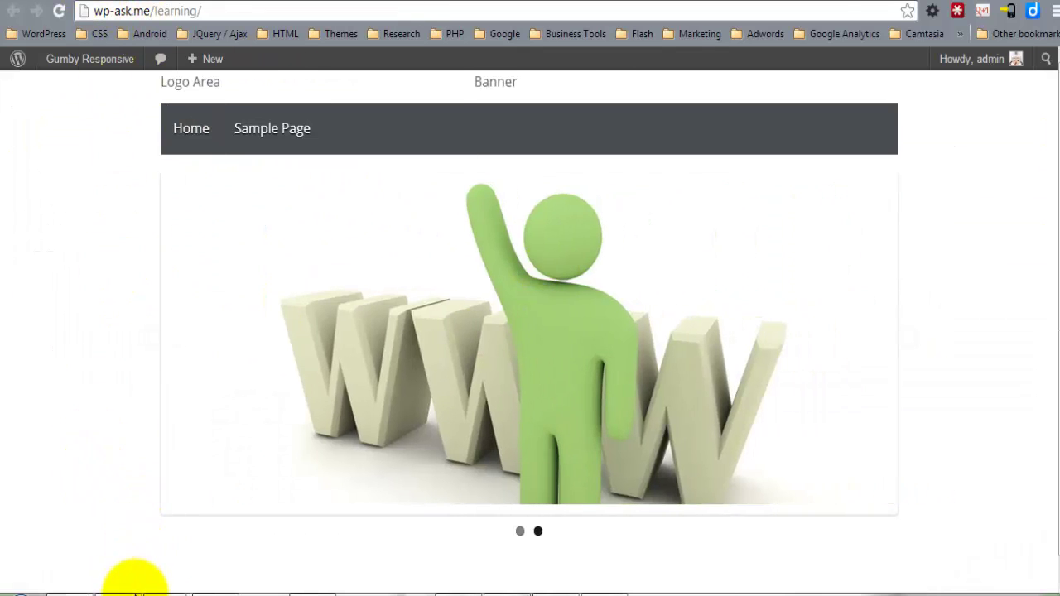
# In index.php, add an empty <section id="teasers" class="row"></section> between header and footer.
pyautogui.click(457, 588)
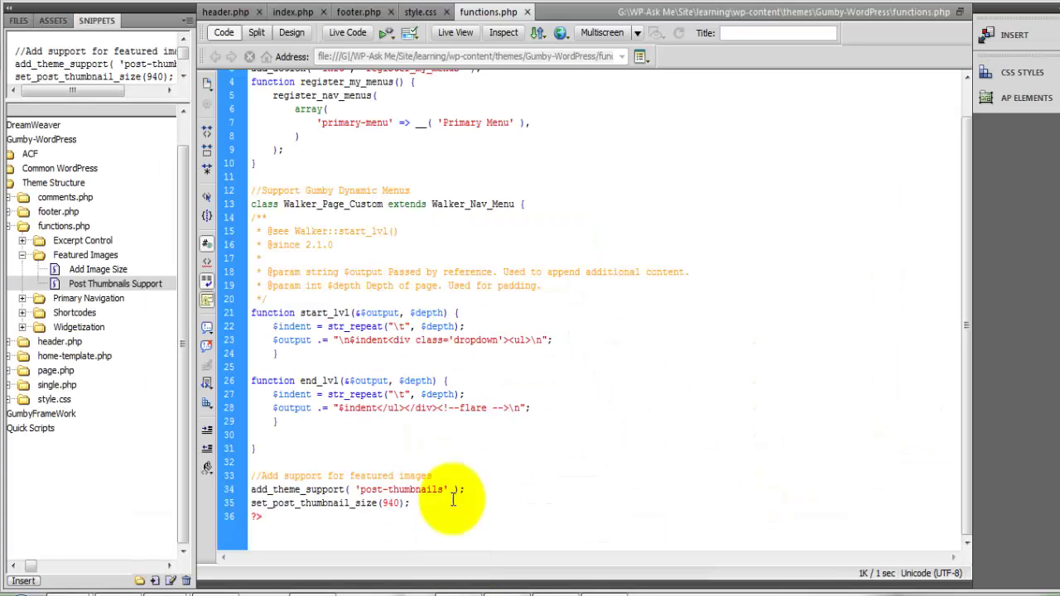
pyautogui.click(293, 13)
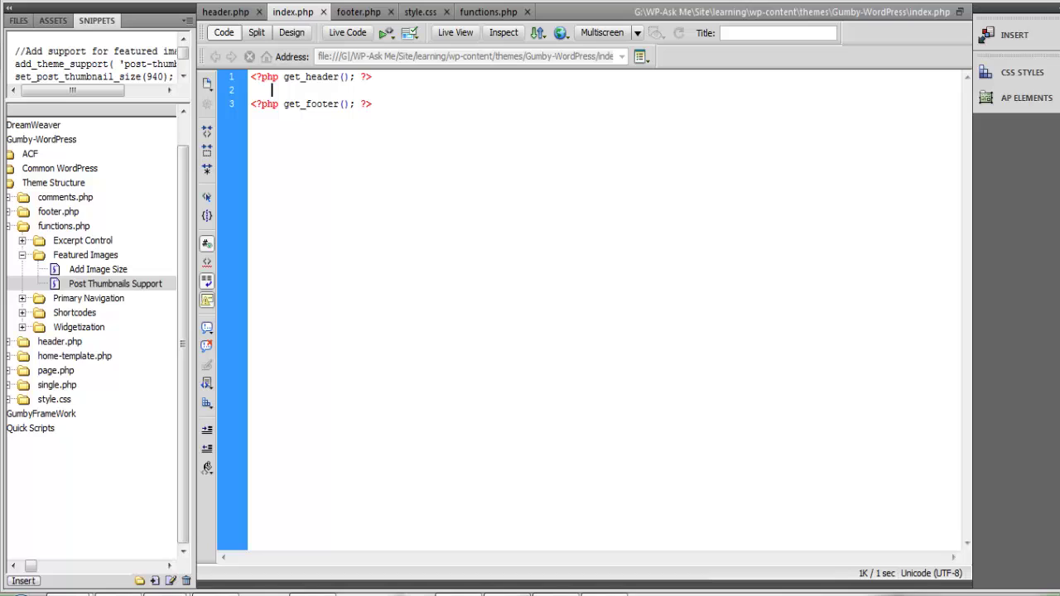
pyautogui.click(293, 96)
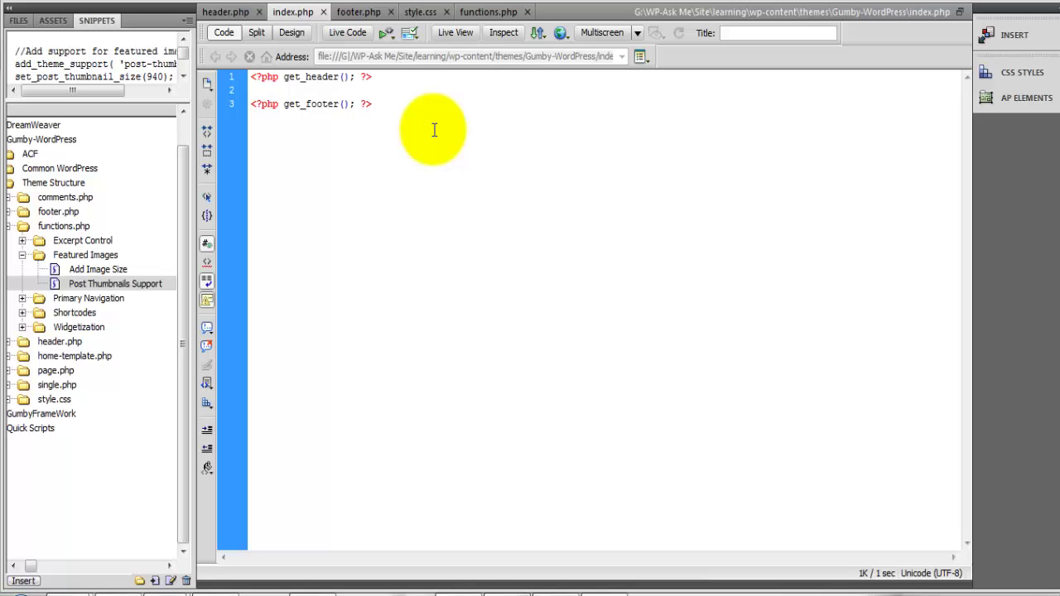
pyautogui.write('<section')
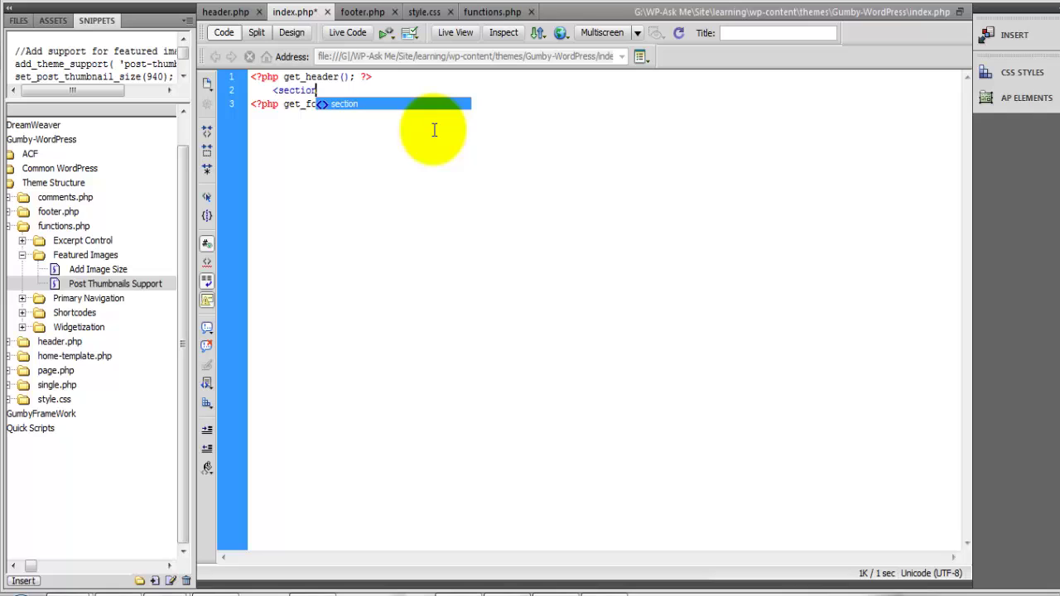
pyautogui.write(' id')
pyautogui.press('Return')
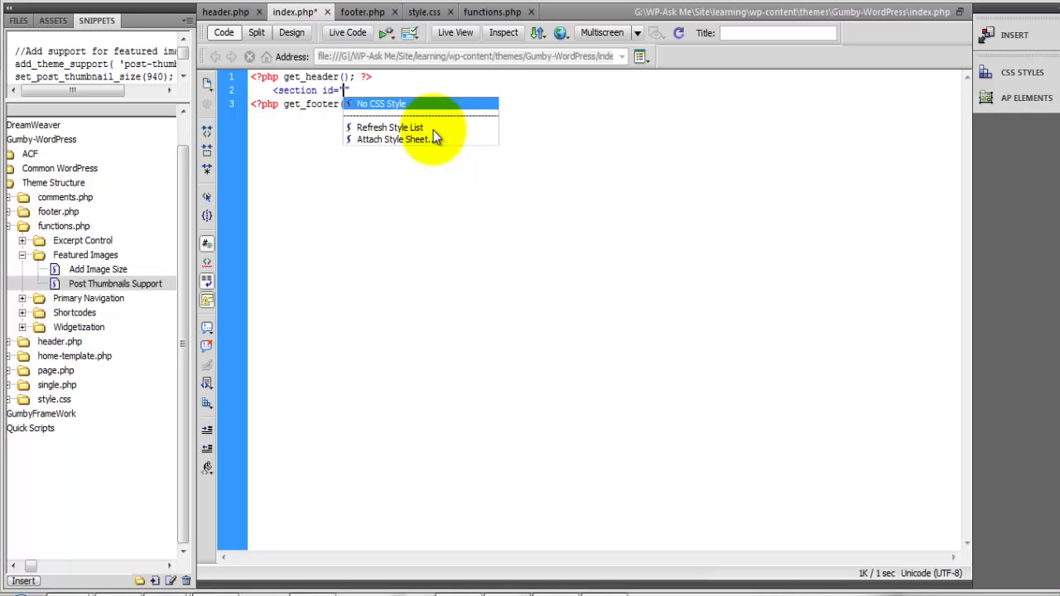
pyautogui.write('teasers"')
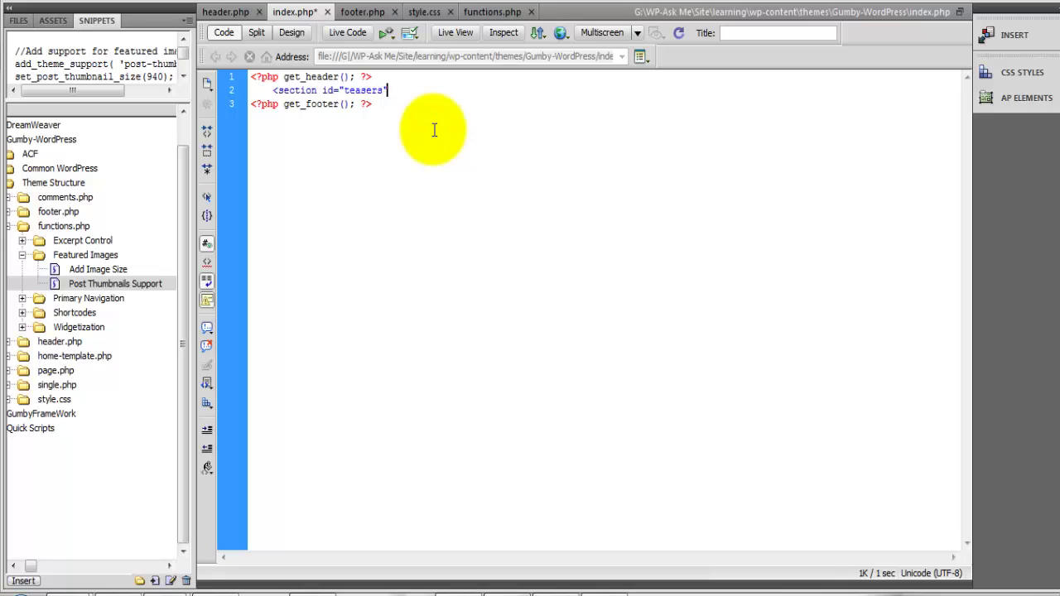
pyautogui.write('>      </section>')
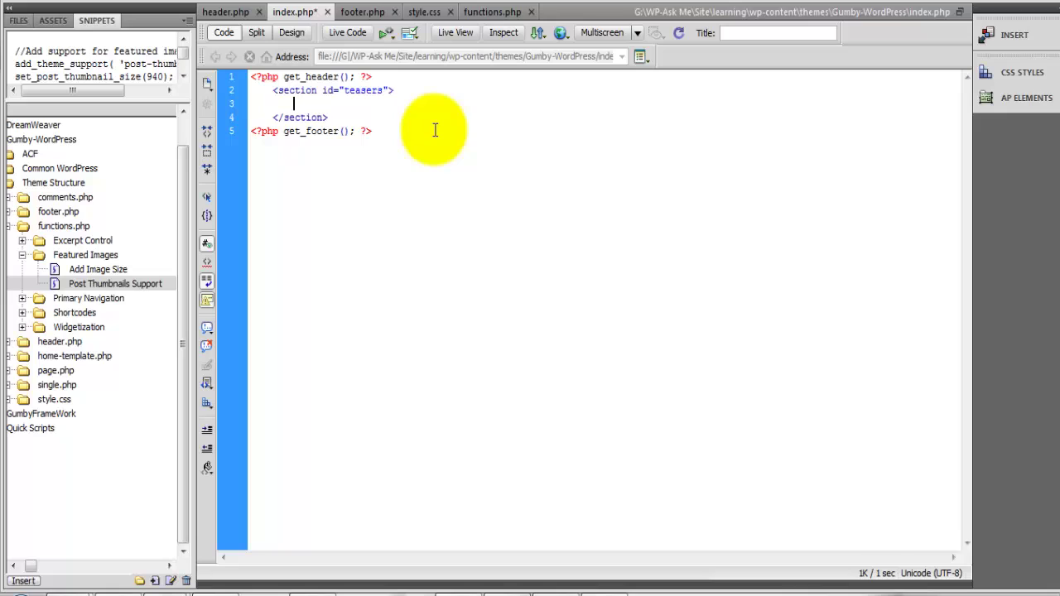
pyautogui.click(390, 89)
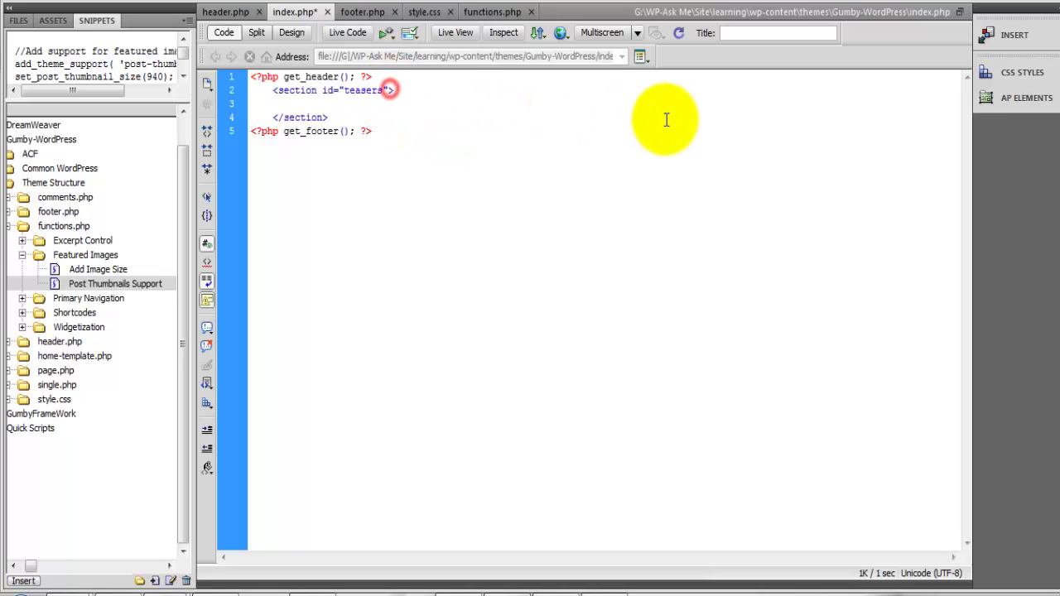
pyautogui.write('c')
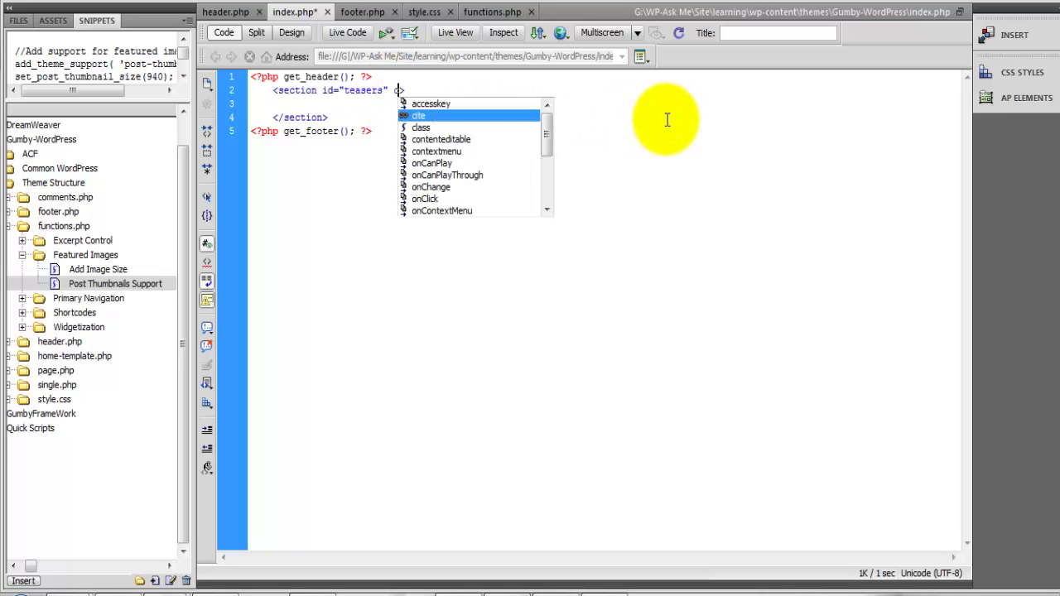
pyautogui.write('l')
pyautogui.press('Return')
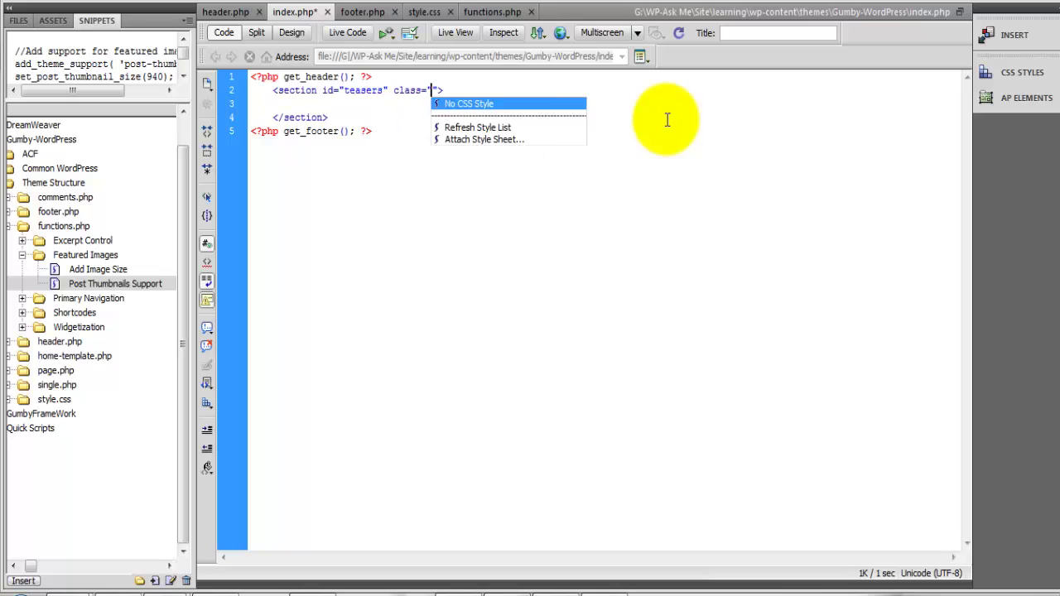
pyautogui.write('row')
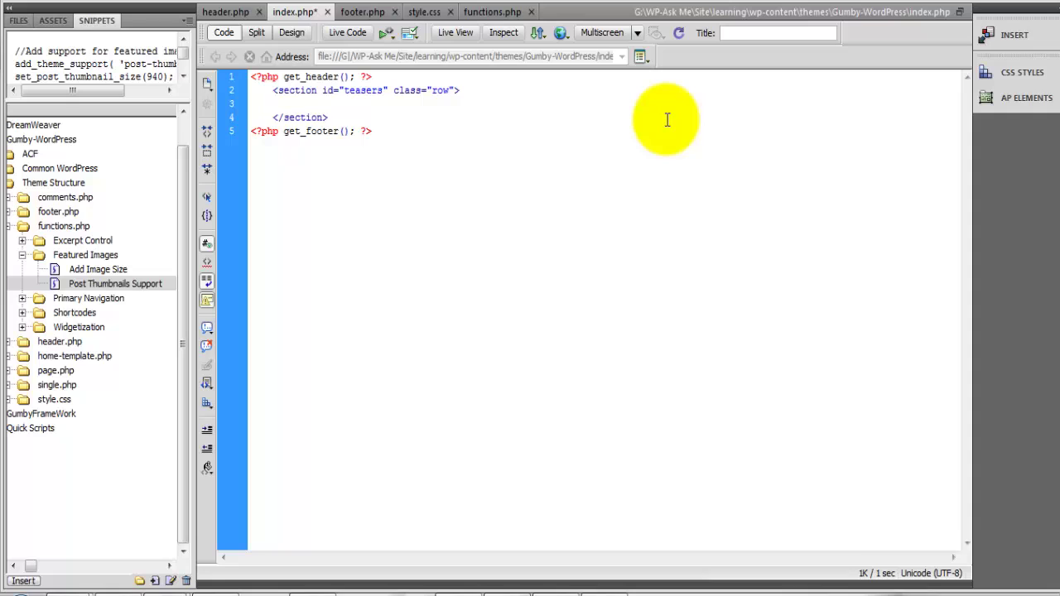
# Find and preview the Query CPT snippet in the home-template.php snippet folder.
pyautogui.click(12, 566)
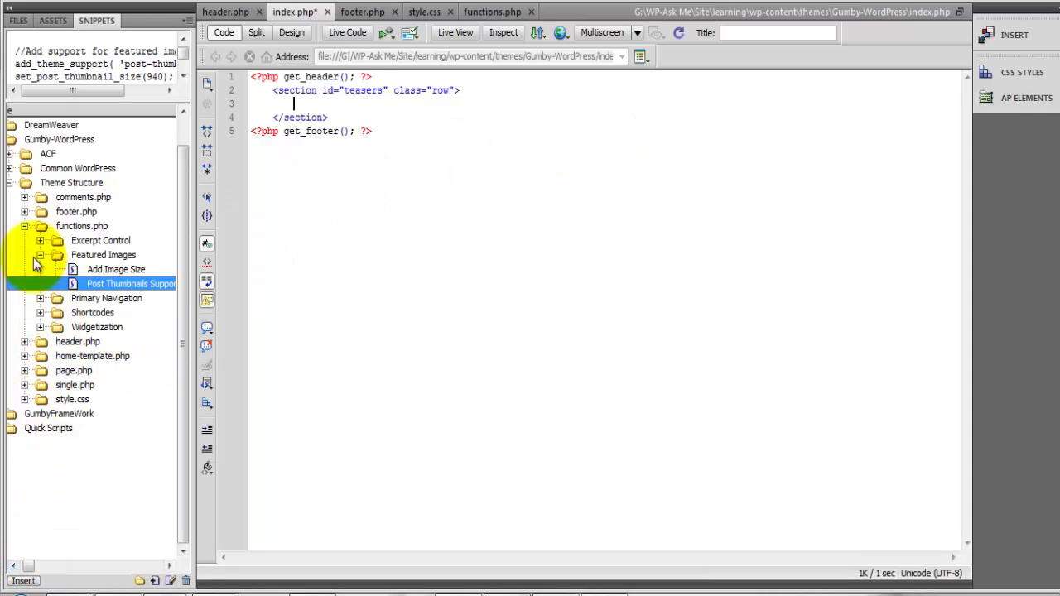
pyautogui.click(26, 226)
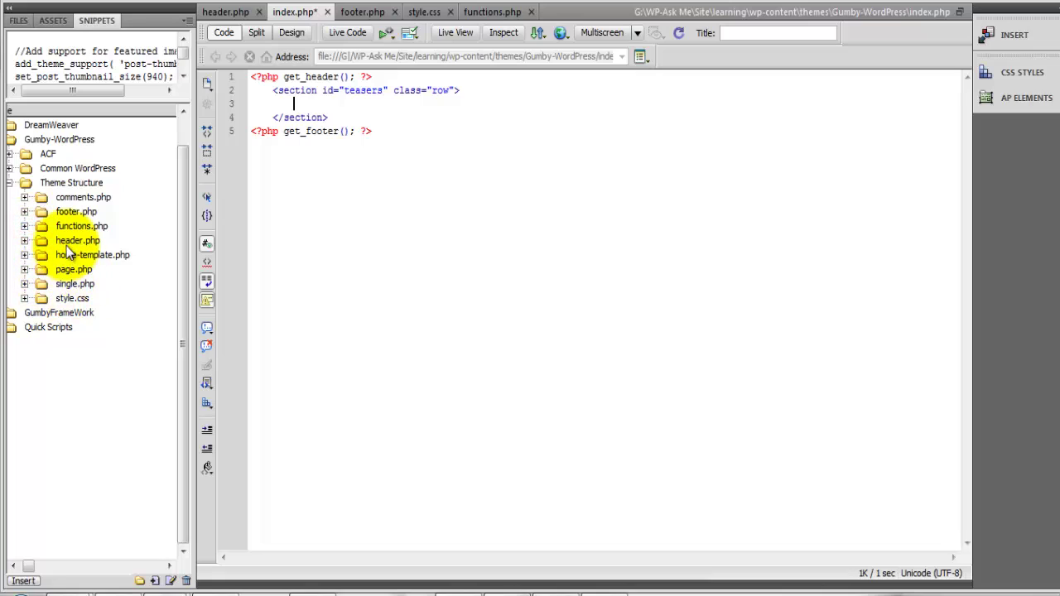
pyautogui.click(53, 255)
pyautogui.click(25, 255)
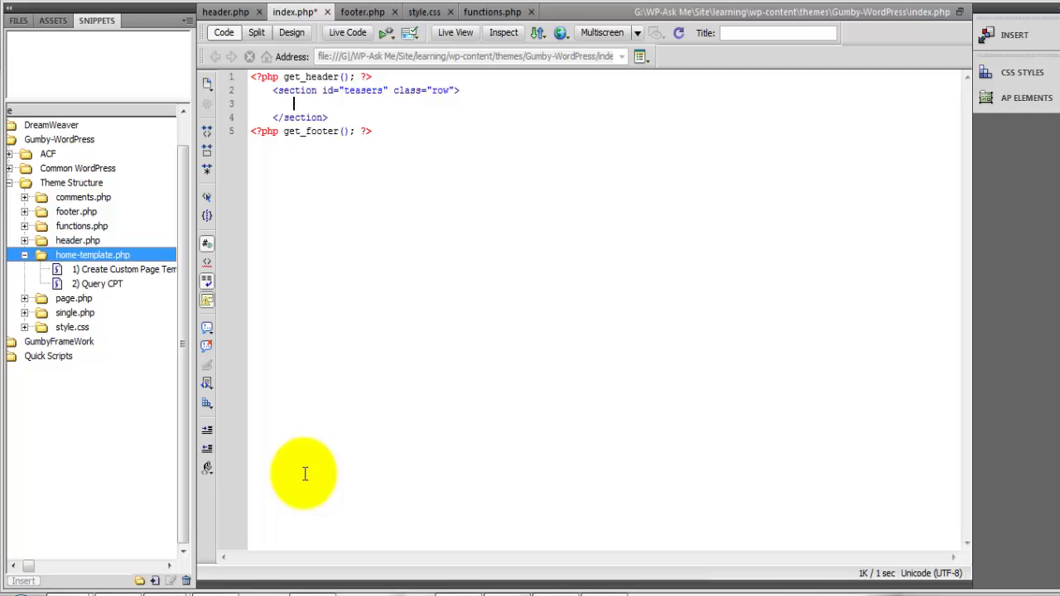
pyautogui.click(98, 284)
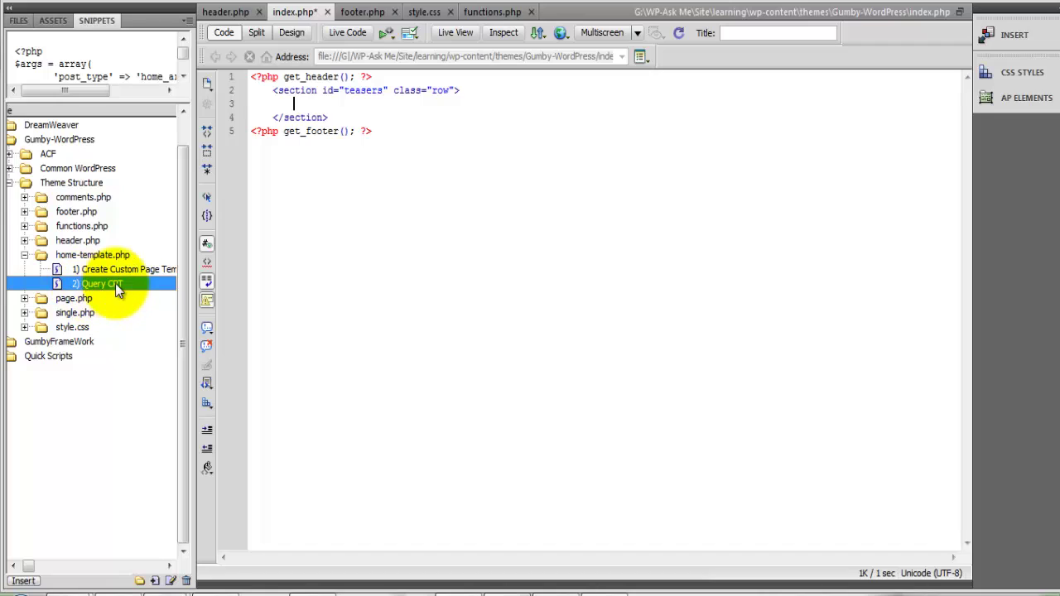
# Insert the Query CPT home_articles loop into the teasers section, then go back to the browser.
pyautogui.doubleClick(65, 286)
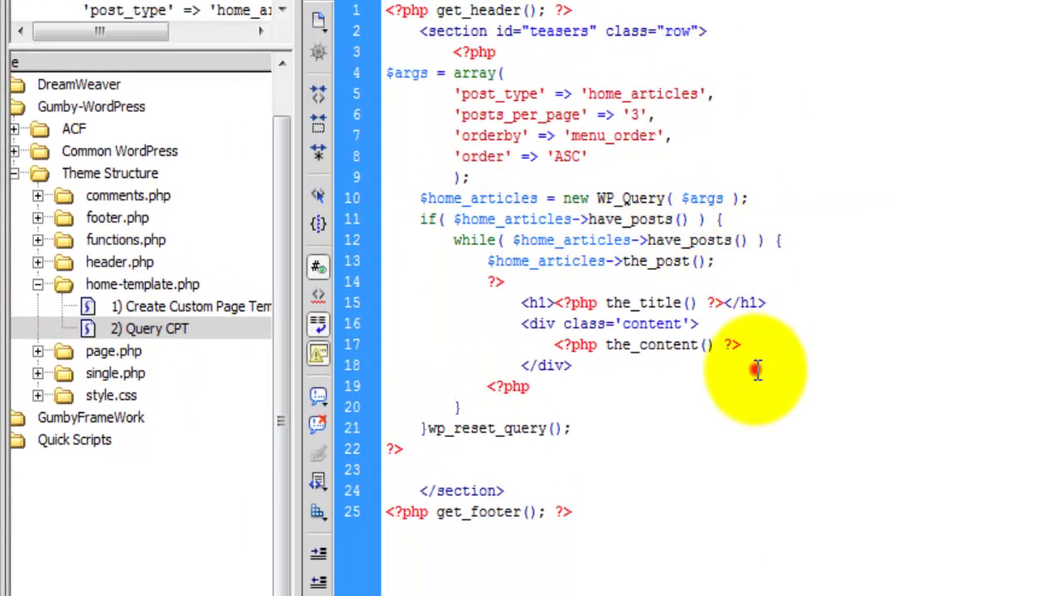
pyautogui.click(757, 370)
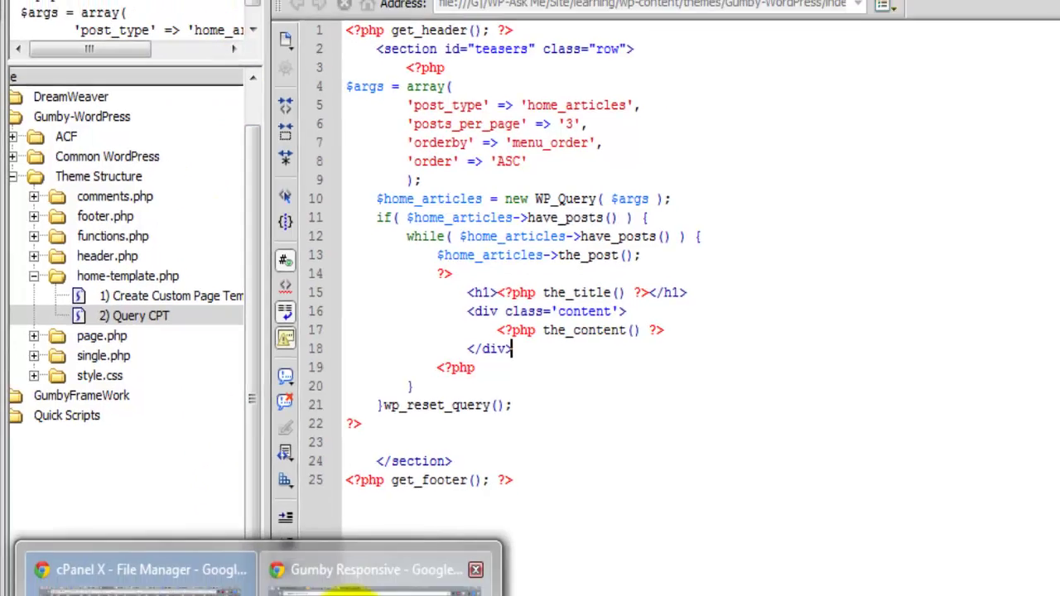
pyautogui.click(356, 572)
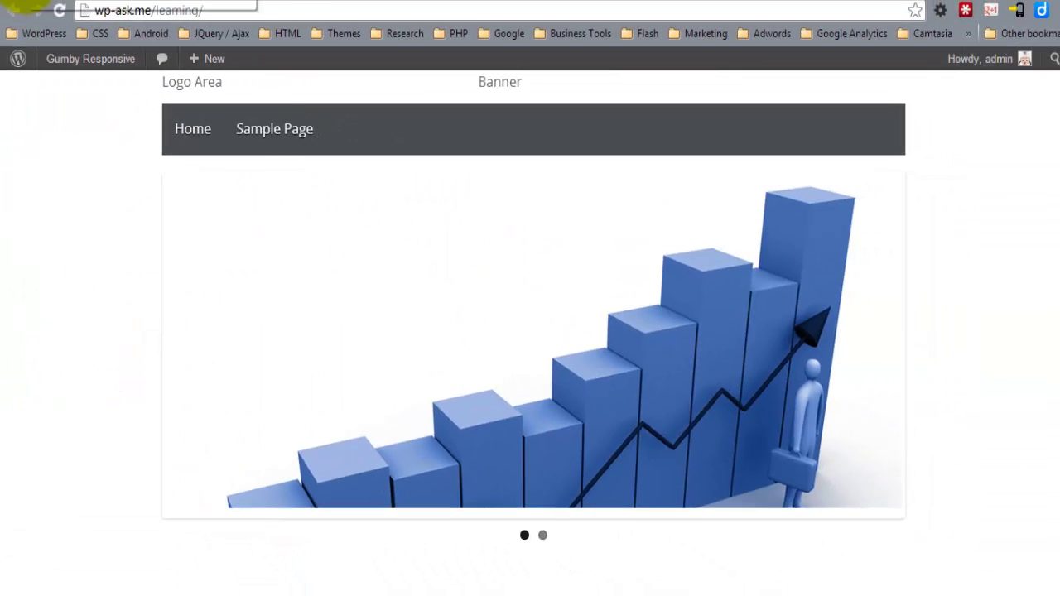
# Copy the featured_posts post type name from the Manage Post Types list.
pyautogui.click(15, 8)
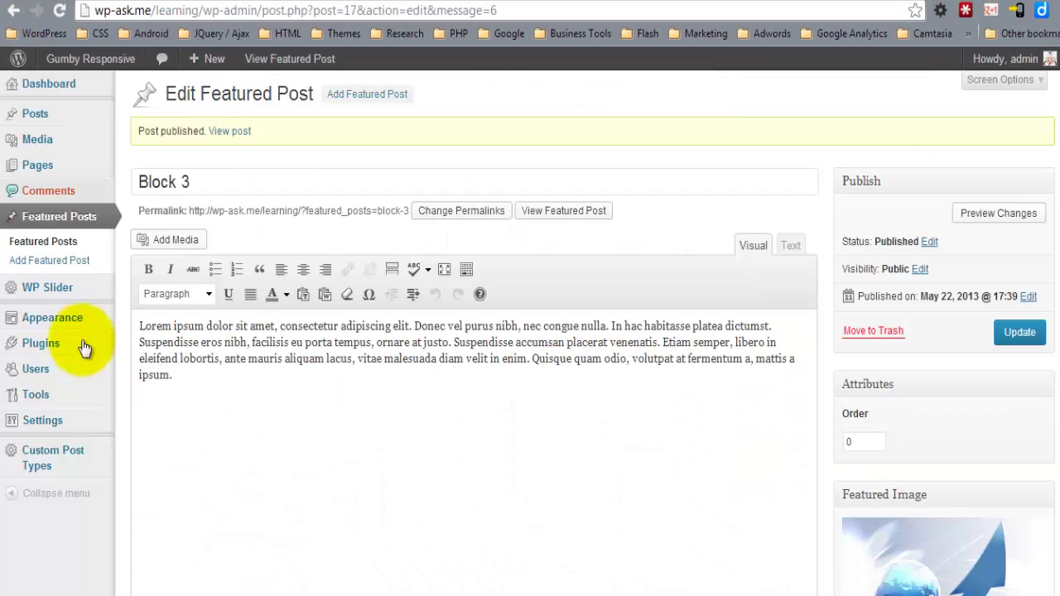
pyautogui.moveTo(50, 458)
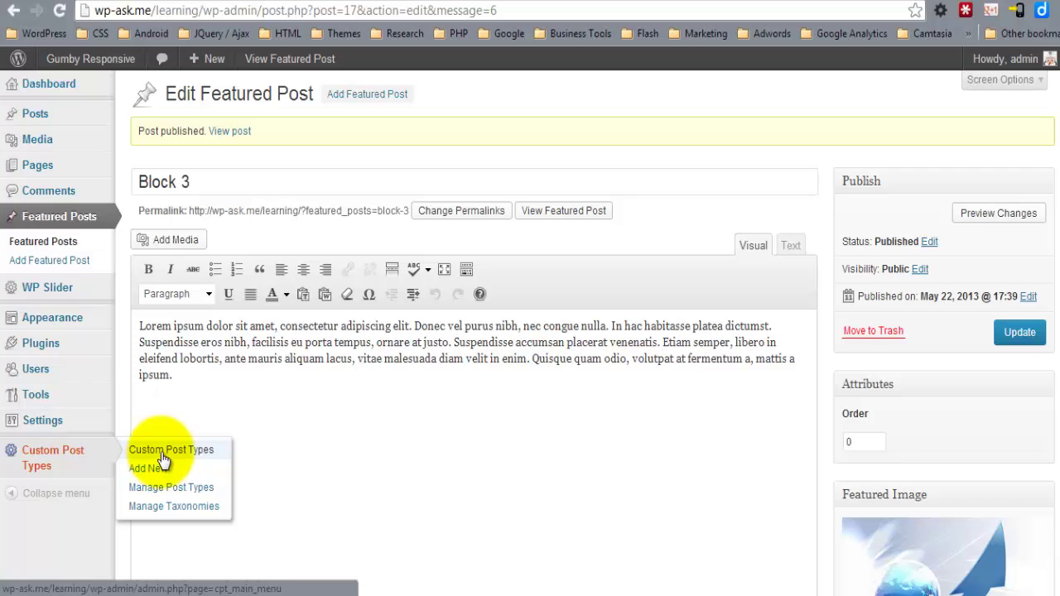
pyautogui.click(171, 489)
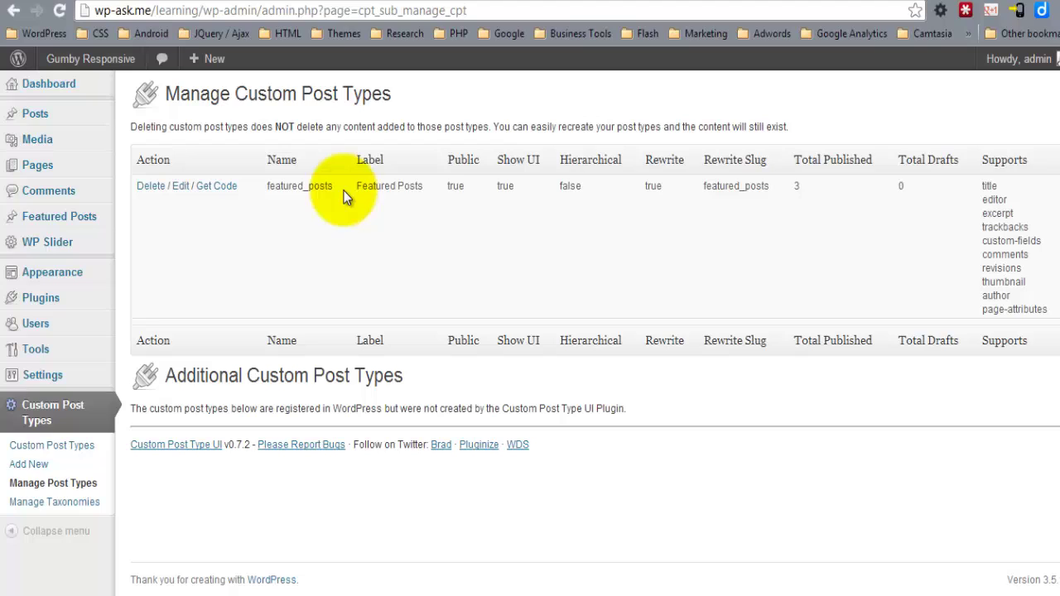
pyautogui.moveTo(335, 188); pyautogui.dragTo(281, 187)
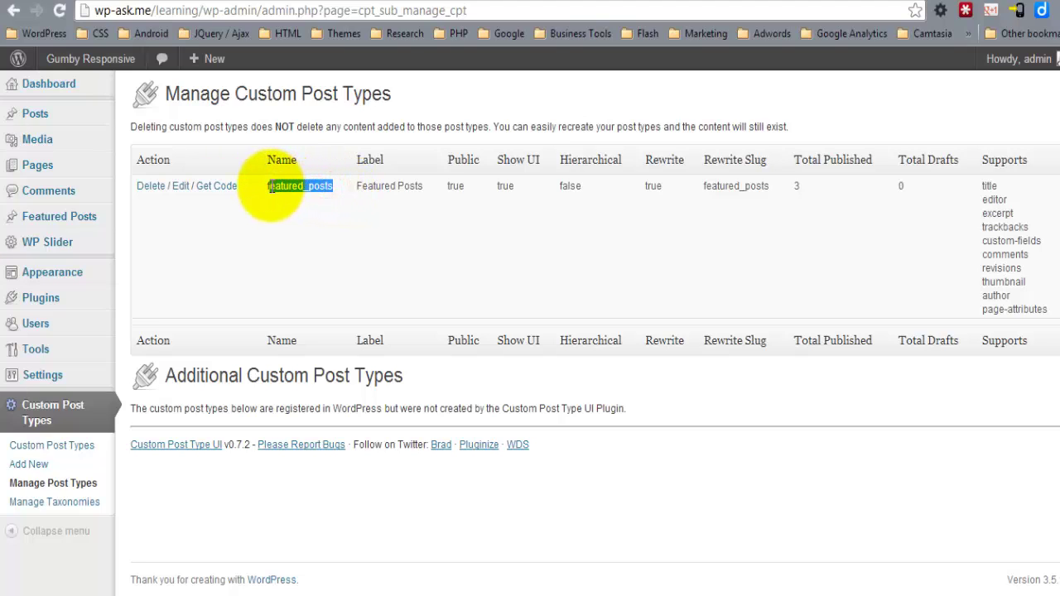
pyautogui.rightClick(290, 188)
pyautogui.click(341, 200)
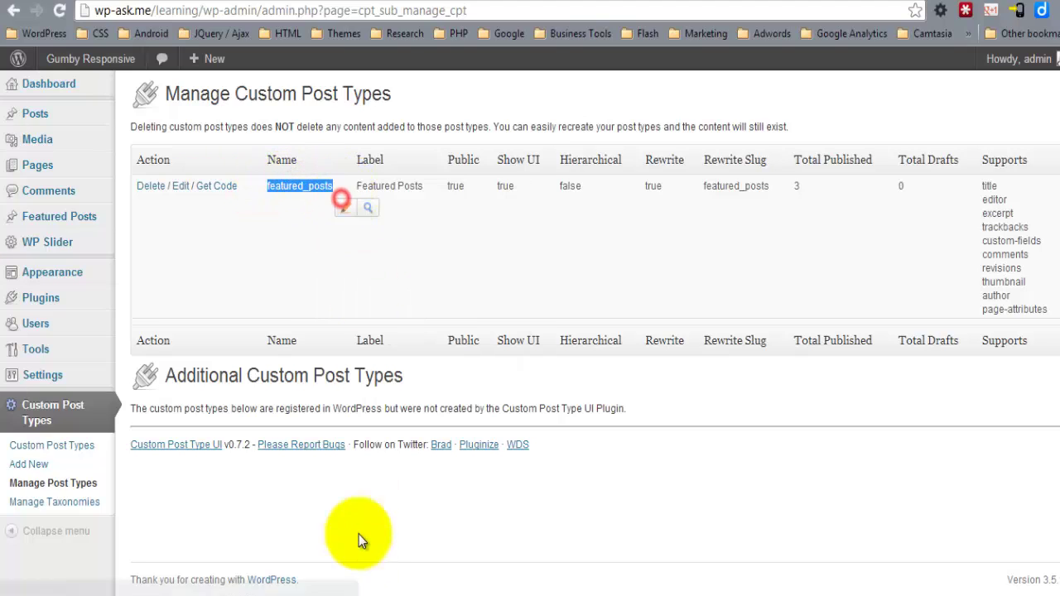
# Change the loop's post type from home_articles to featured_posts and select 'content' in the_content call.
pyautogui.click(459, 590)
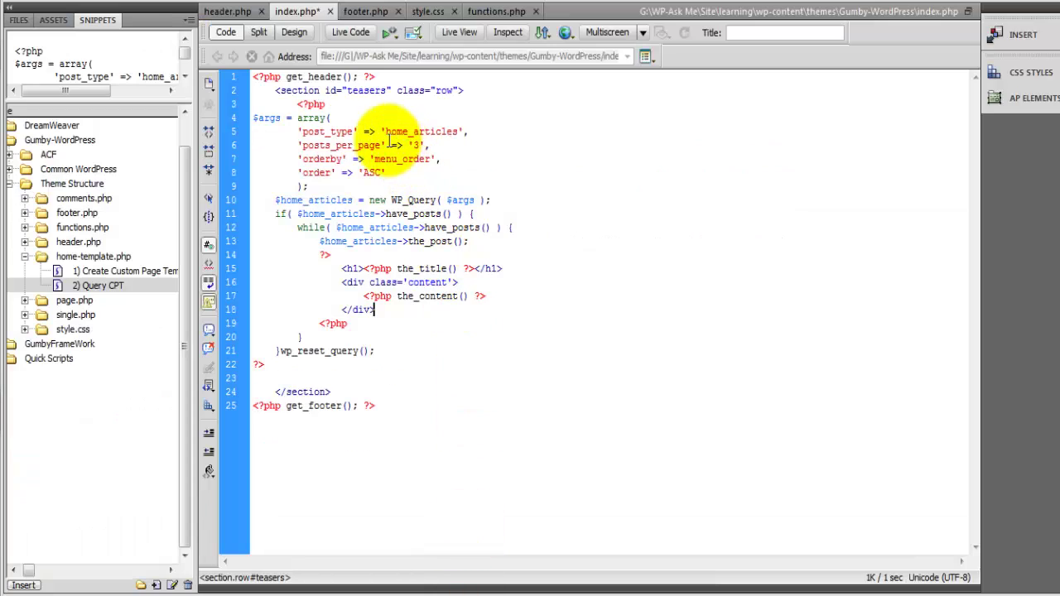
pyautogui.moveTo(384, 132); pyautogui.dragTo(453, 132)
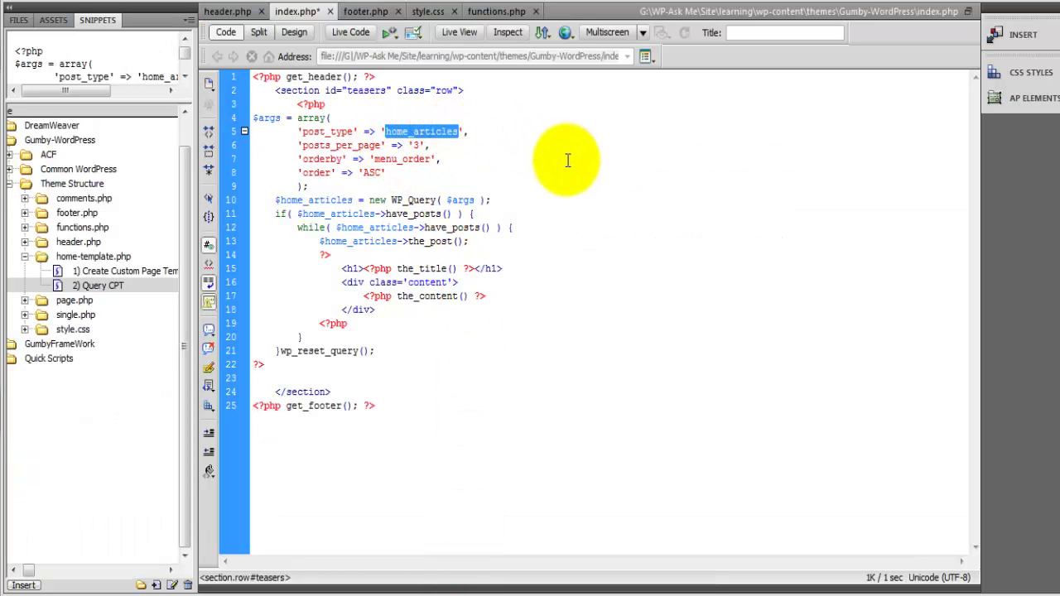
pyautogui.hotkey('ctrl', 'v')
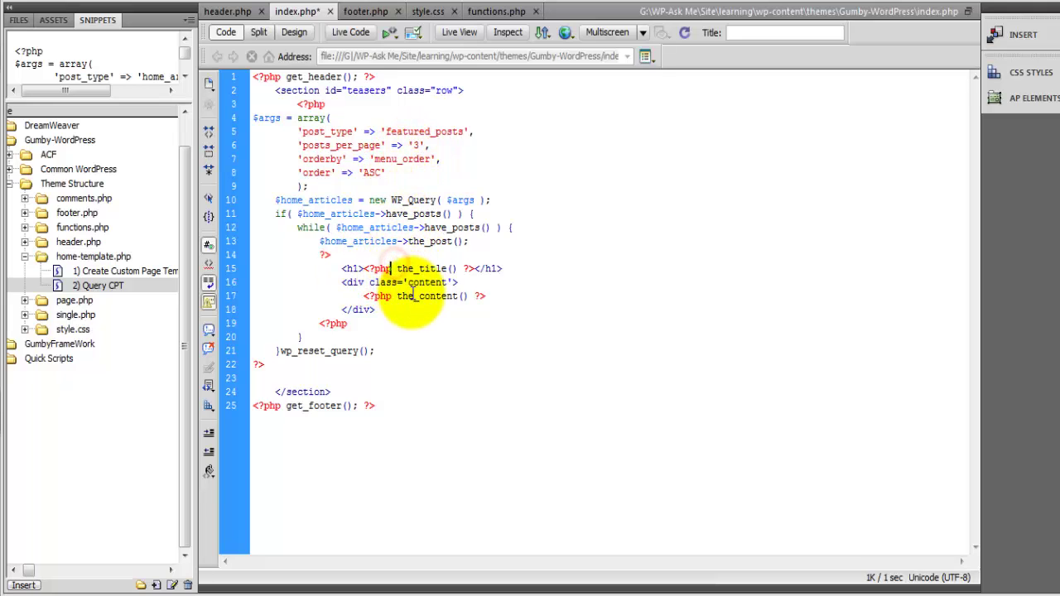
pyautogui.moveTo(418, 295); pyautogui.dragTo(454, 298)
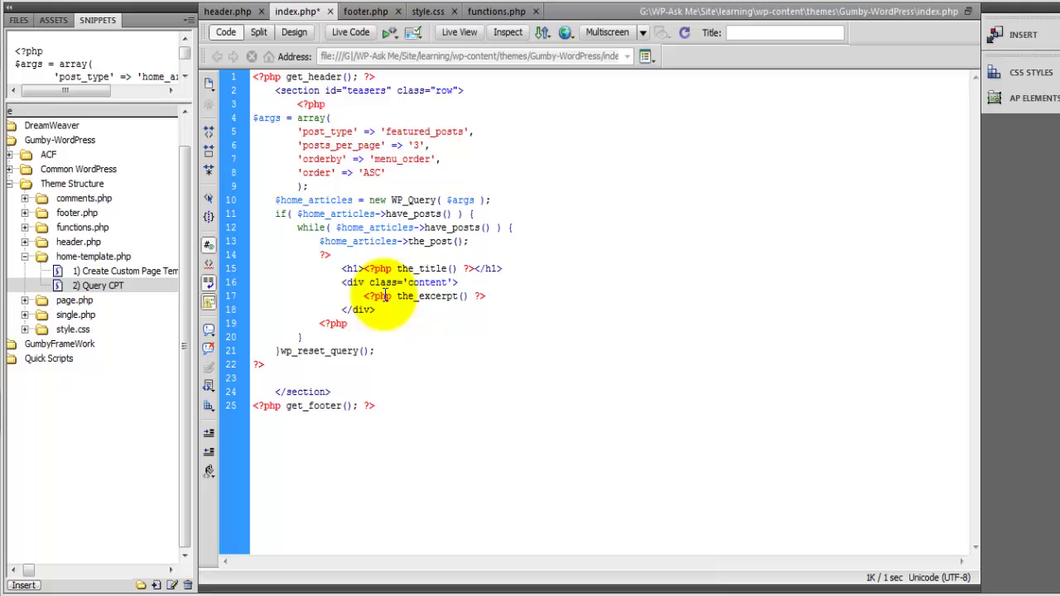
# Insert the Featured Image snippet, the_post_thumbnail(), on a new line above the title heading.
pyautogui.click(338, 255)
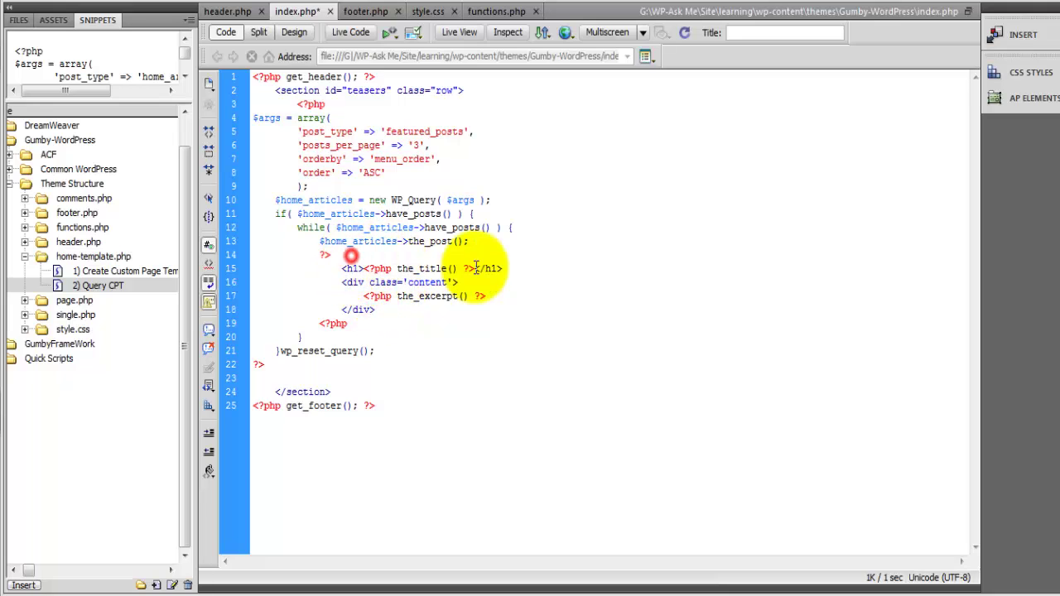
pyautogui.press('Return')
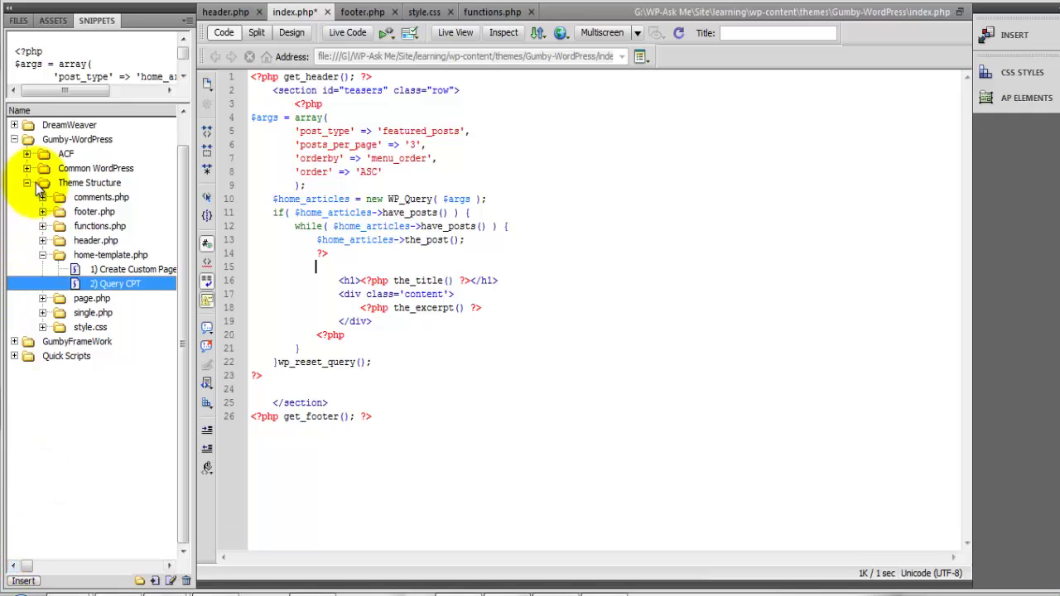
pyautogui.click(28, 169)
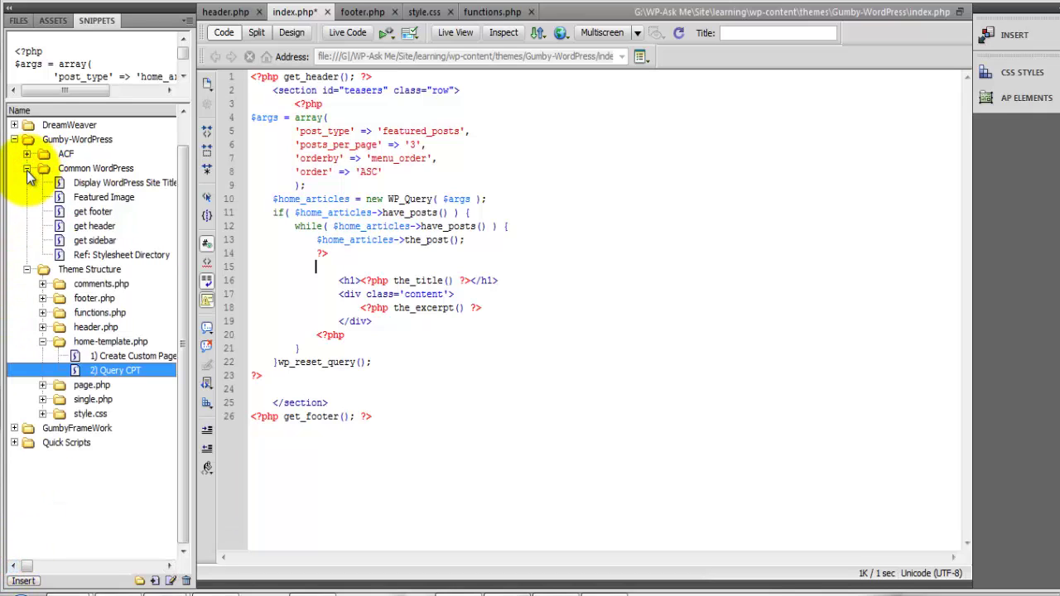
pyautogui.click(61, 197)
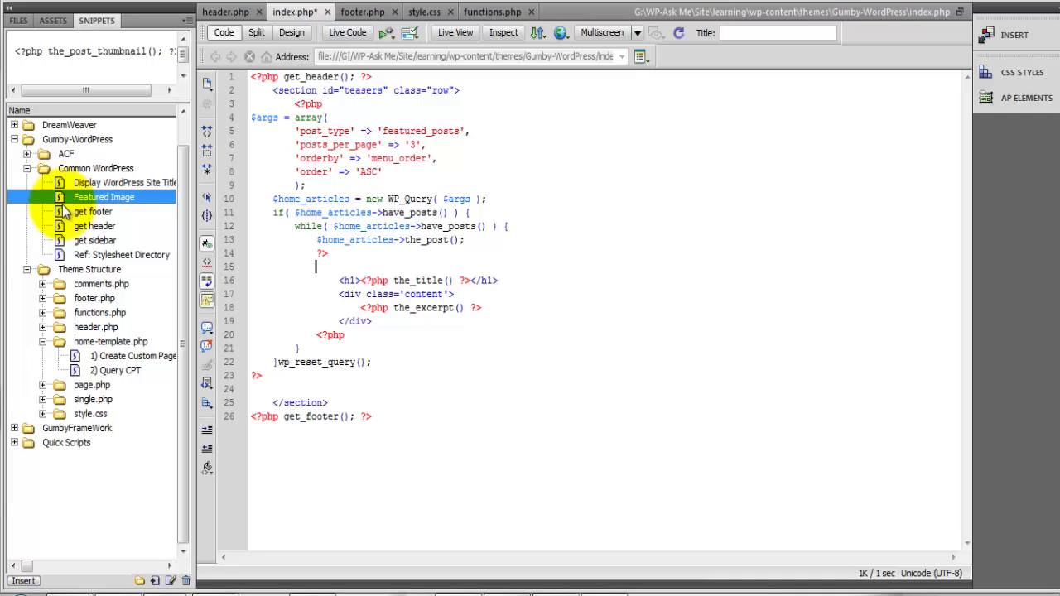
pyautogui.doubleClick(62, 199)
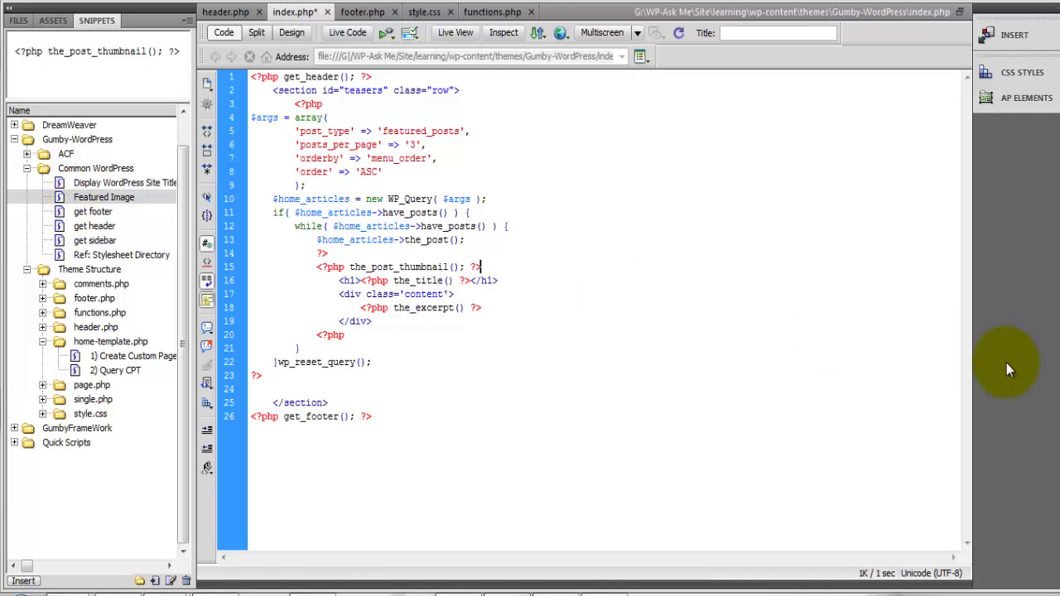
# Reload the wp-ask.me/learning home page and scroll to check Blocks 1–3 with images and excerpts.
pyautogui.moveTo(274, 517)
pyautogui.click(241, 521)
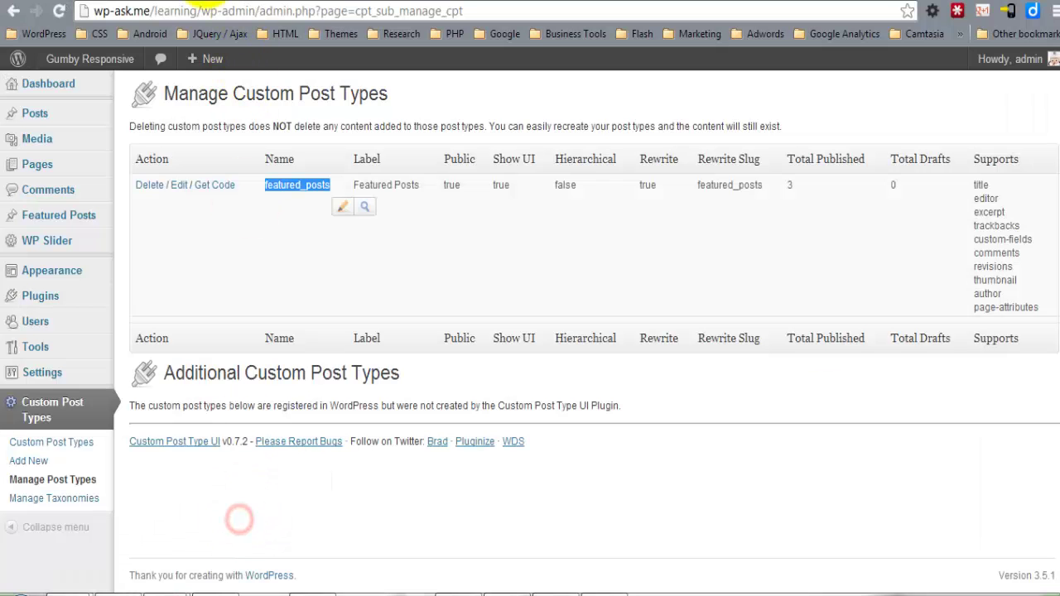
pyautogui.click(203, 1)
pyautogui.click(56, 11)
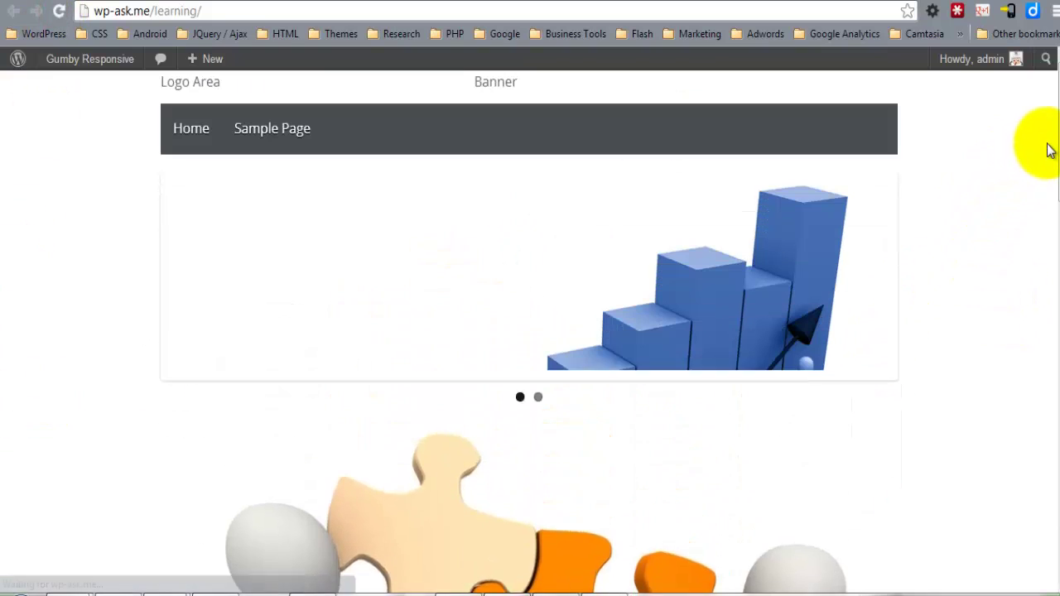
pyautogui.moveTo(1055, 158); pyautogui.dragTo(997, 362)
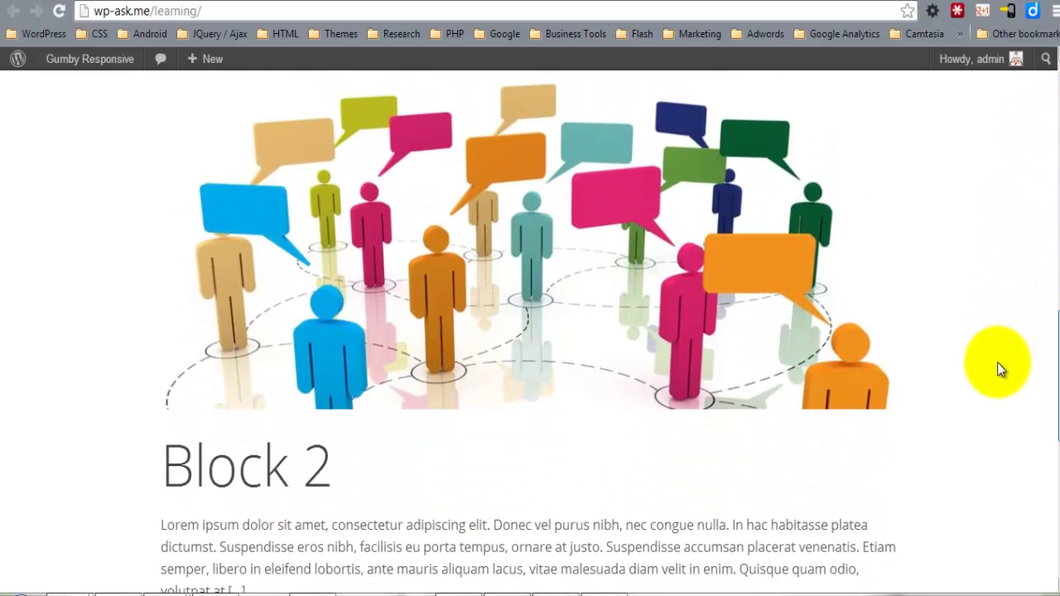
pyautogui.click(468, 584)
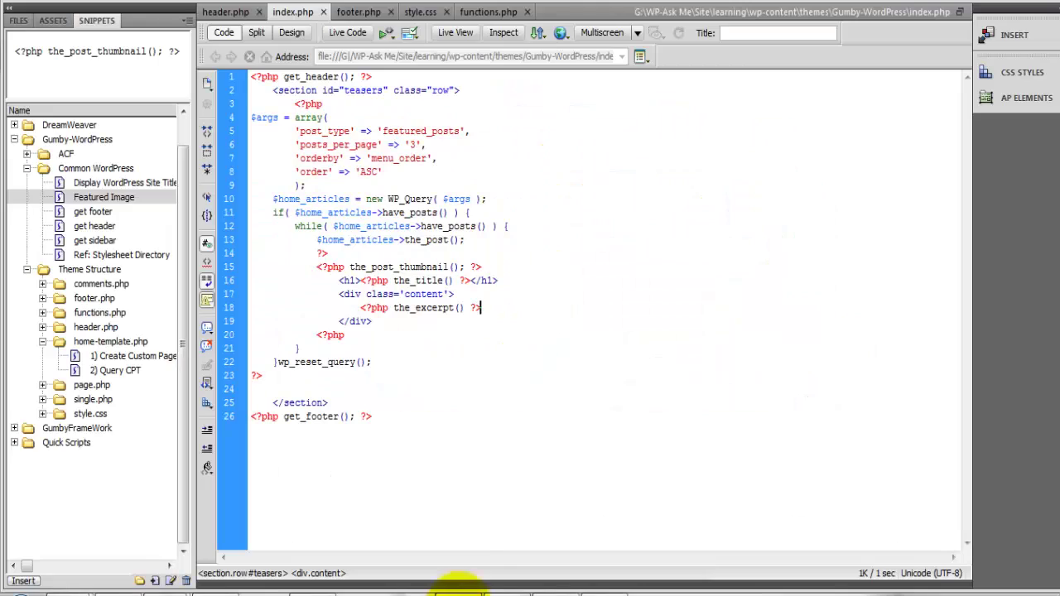
# Select the post output lines 15–19, including the closing div, and collapse them into one block.
pyautogui.click(237, 280)
pyautogui.moveTo(235, 270); pyautogui.dragTo(228, 311)
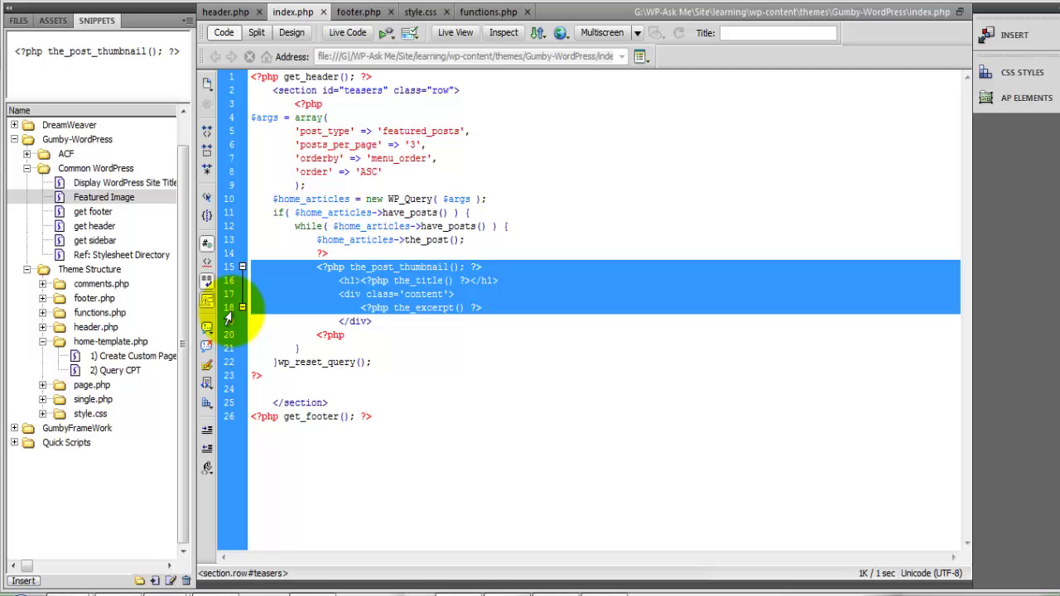
pyautogui.moveTo(229, 318); pyautogui.dragTo(226, 325)
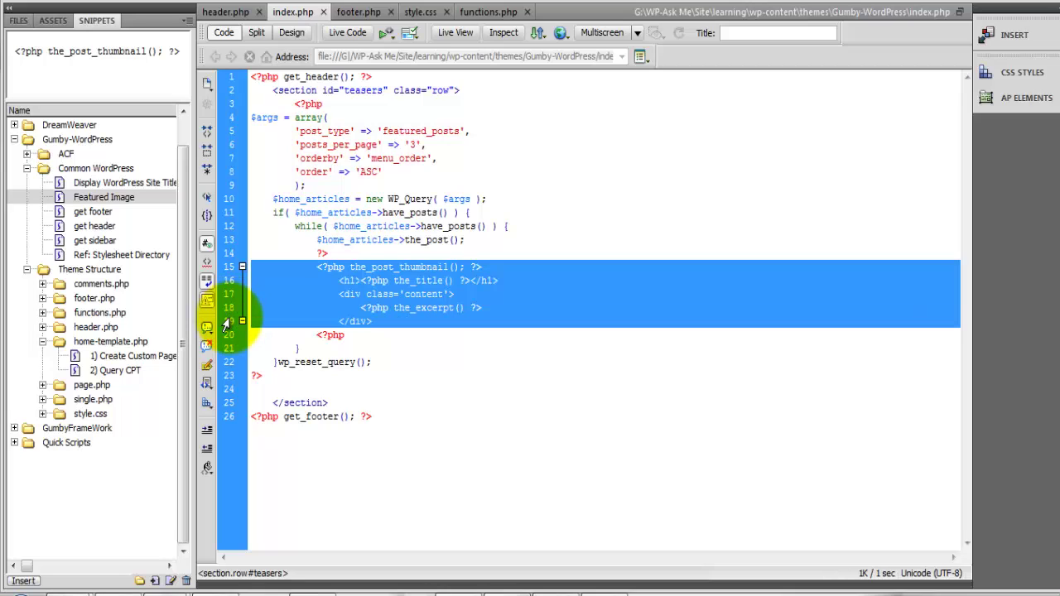
pyautogui.click(242, 267)
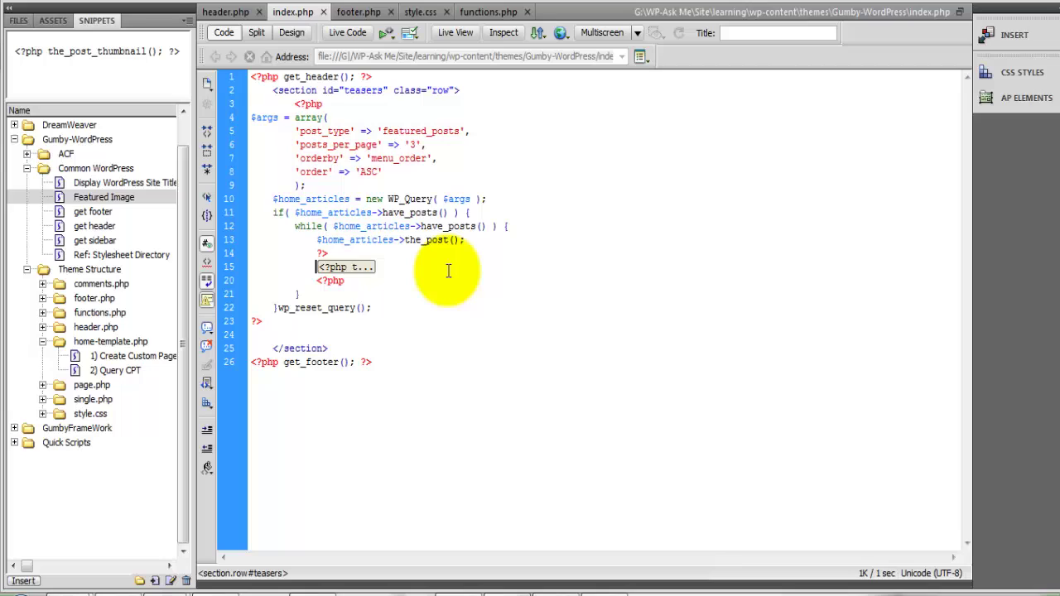
# Wrap the collapsed block in a <div class="four columns"> with a closing </div>.
pyautogui.press('Return')
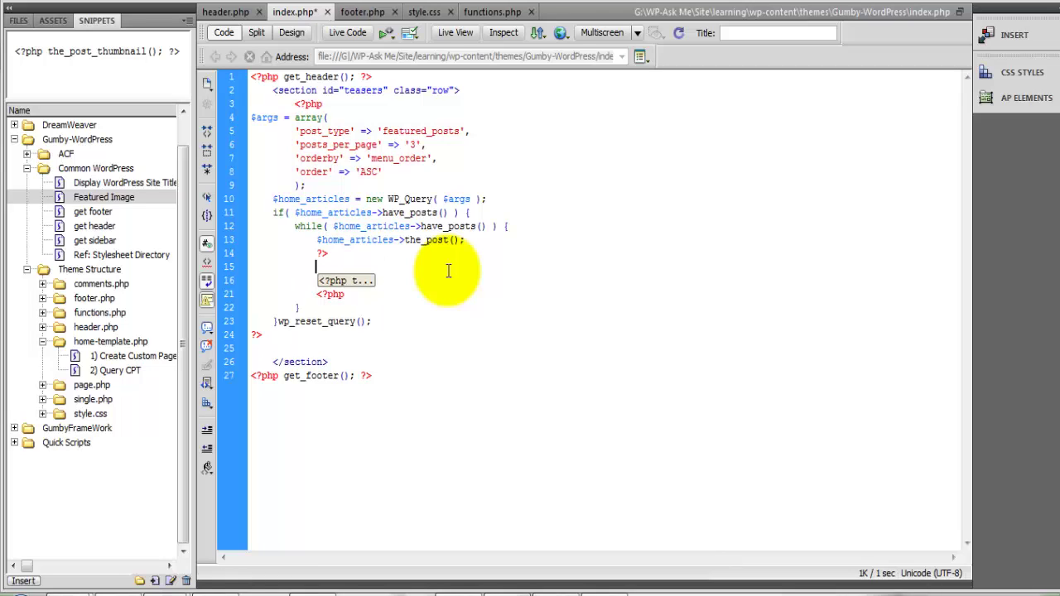
pyautogui.write('<div ')
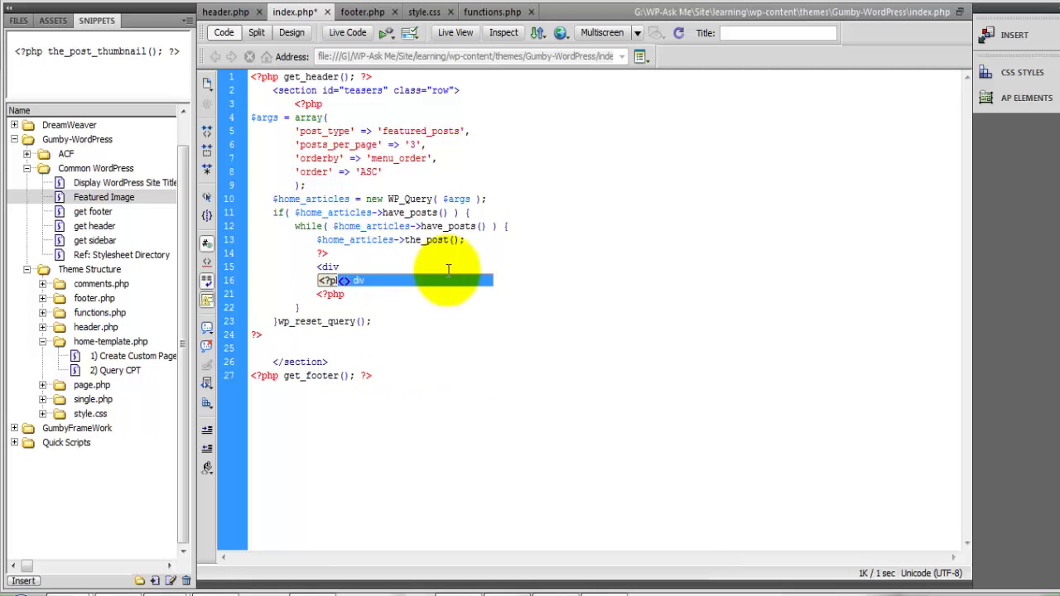
pyautogui.write('cla')
pyautogui.press('Return')
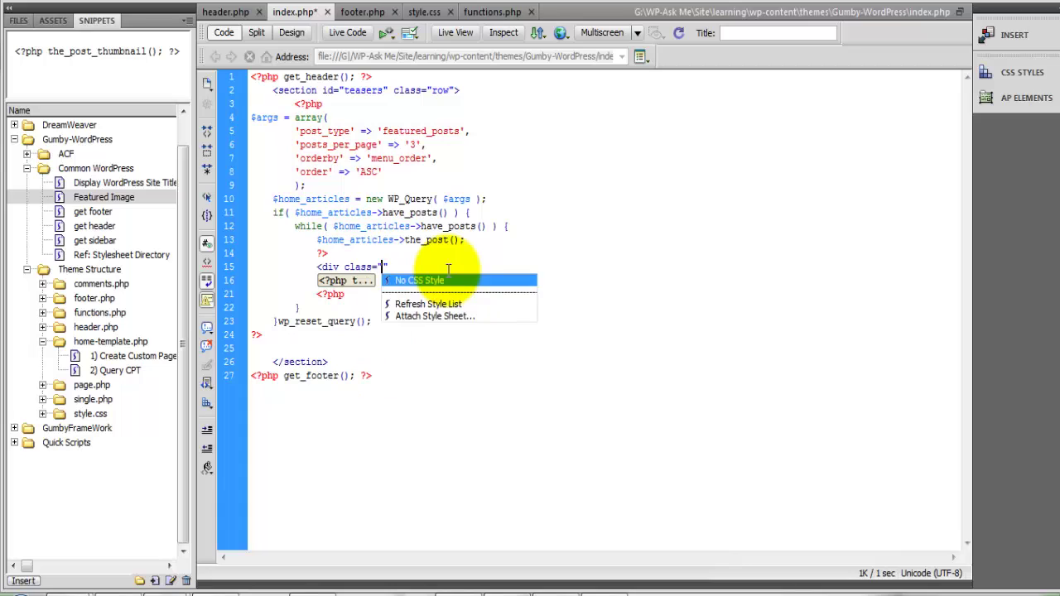
pyautogui.write('four colum')
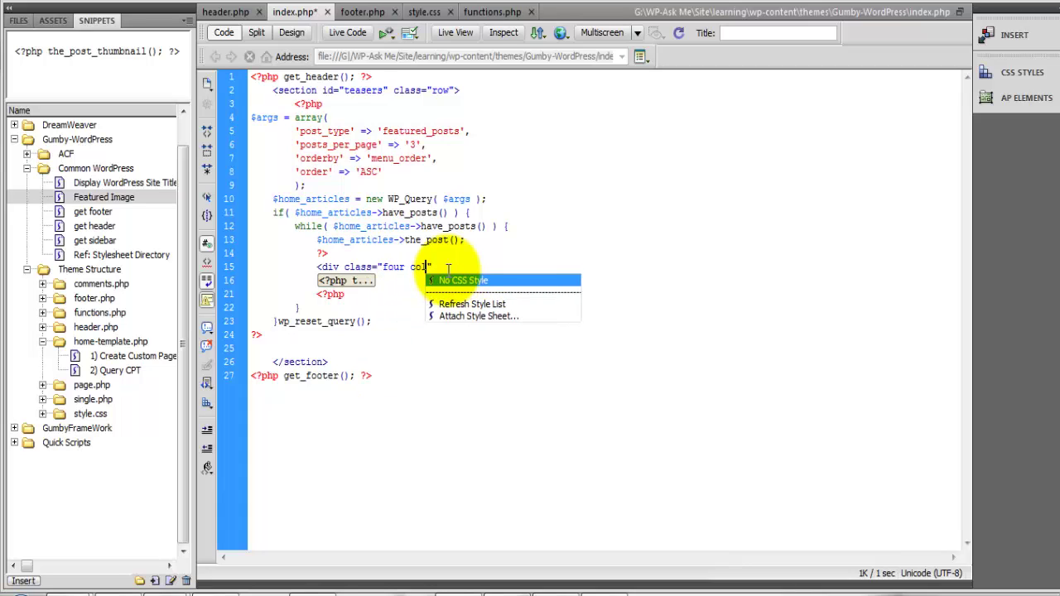
pyautogui.write('ns')
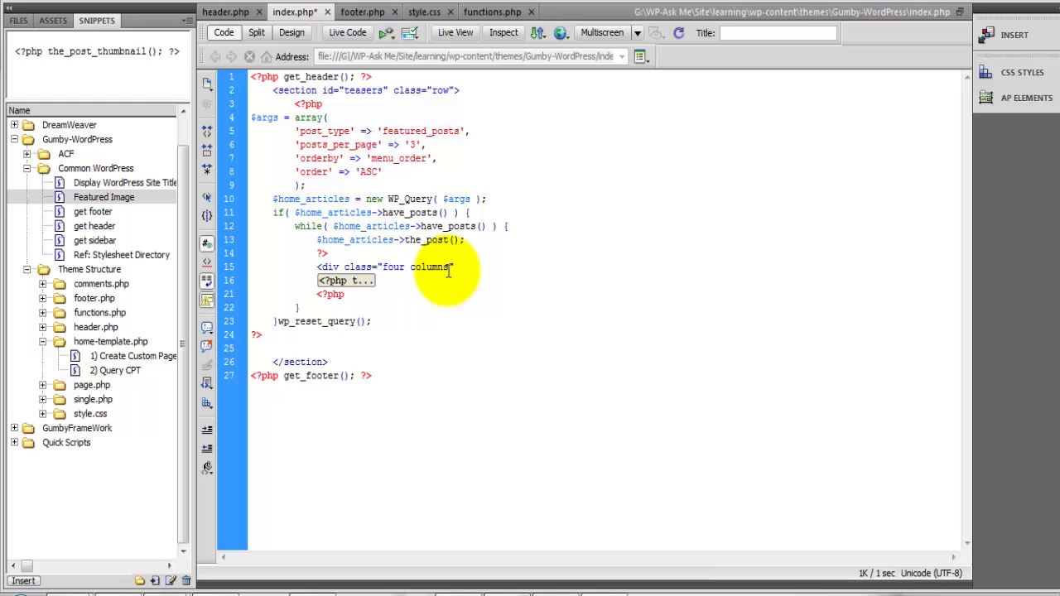
pyautogui.press('Return')
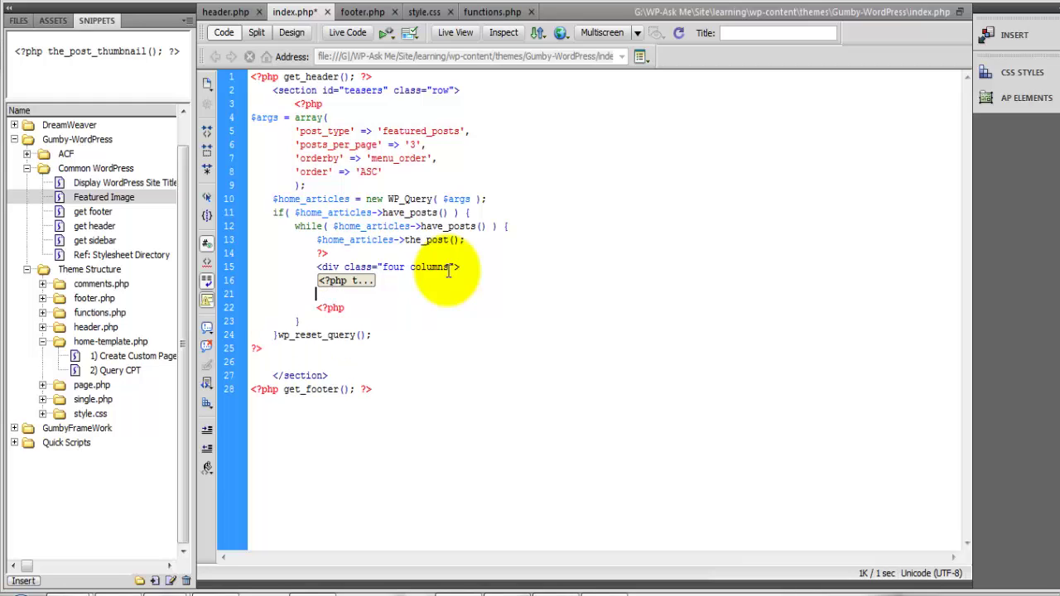
pyautogui.write('</div>')
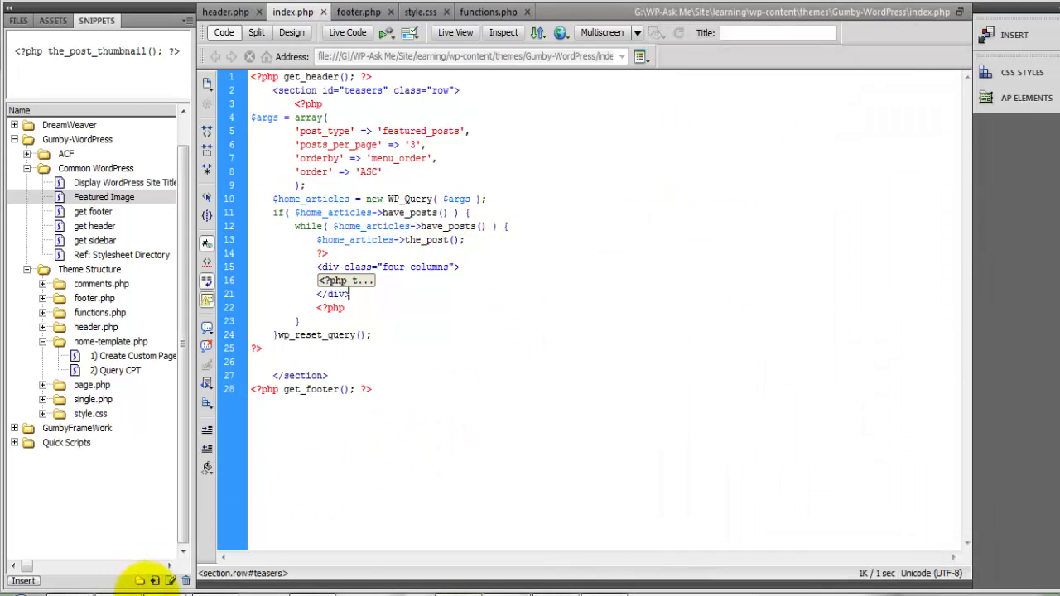
pyautogui.moveTo(158, 583)
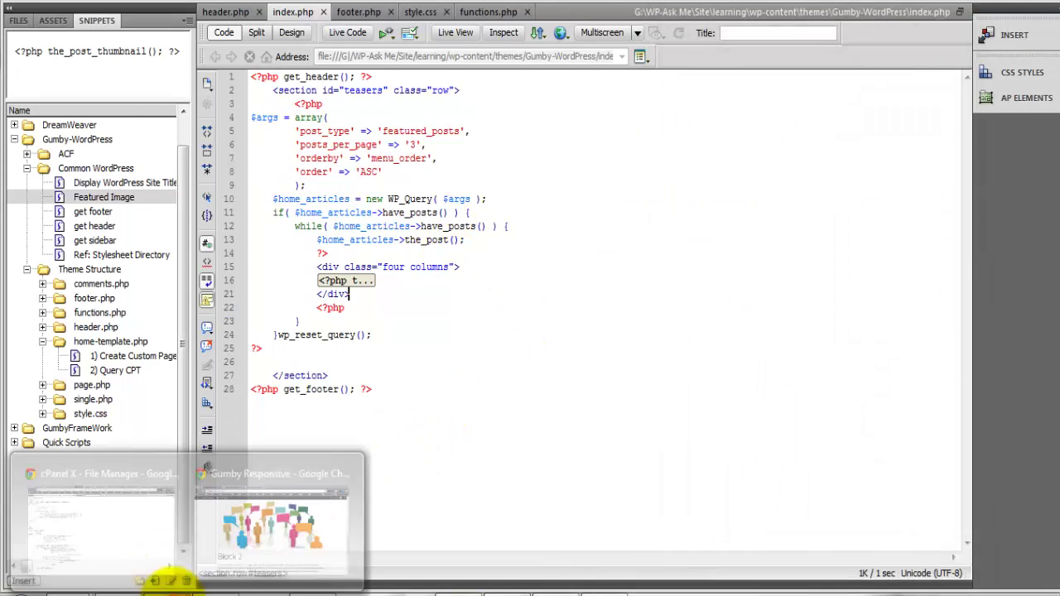
pyautogui.click(275, 534)
# Reload the home page to view Blocks 1–3 side by side, then narrow the window to check stacking.
pyautogui.click(68, 13)
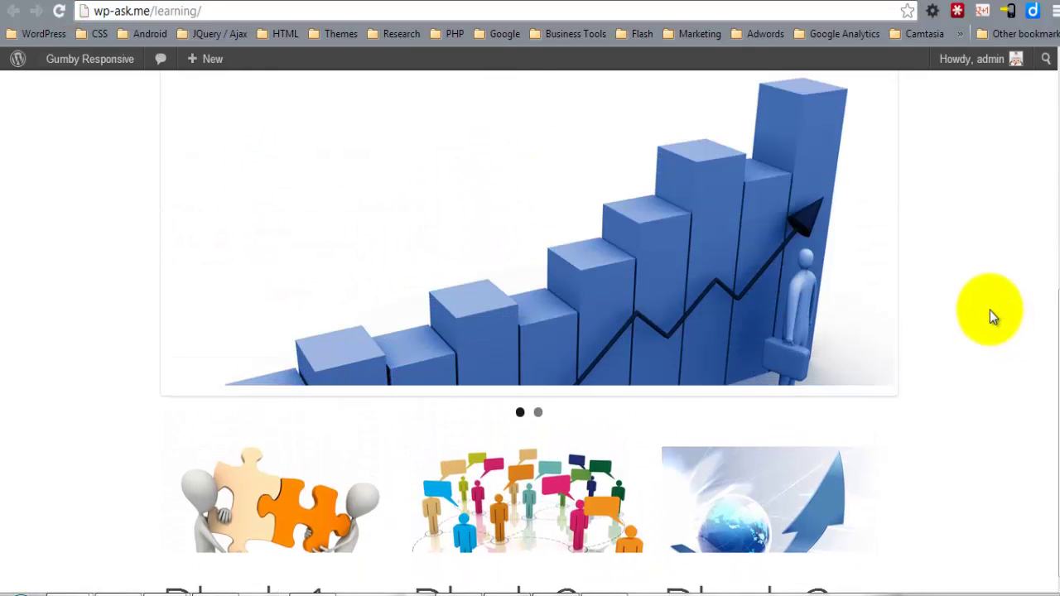
pyautogui.scroll(-4, 1047, 373)
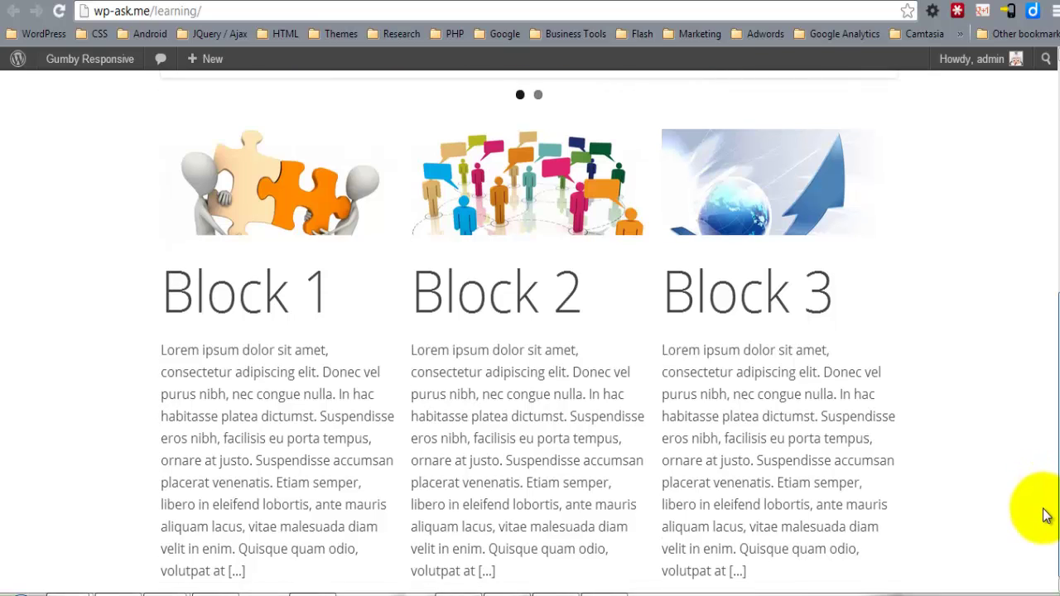
pyautogui.scroll(5, 1046, 505)
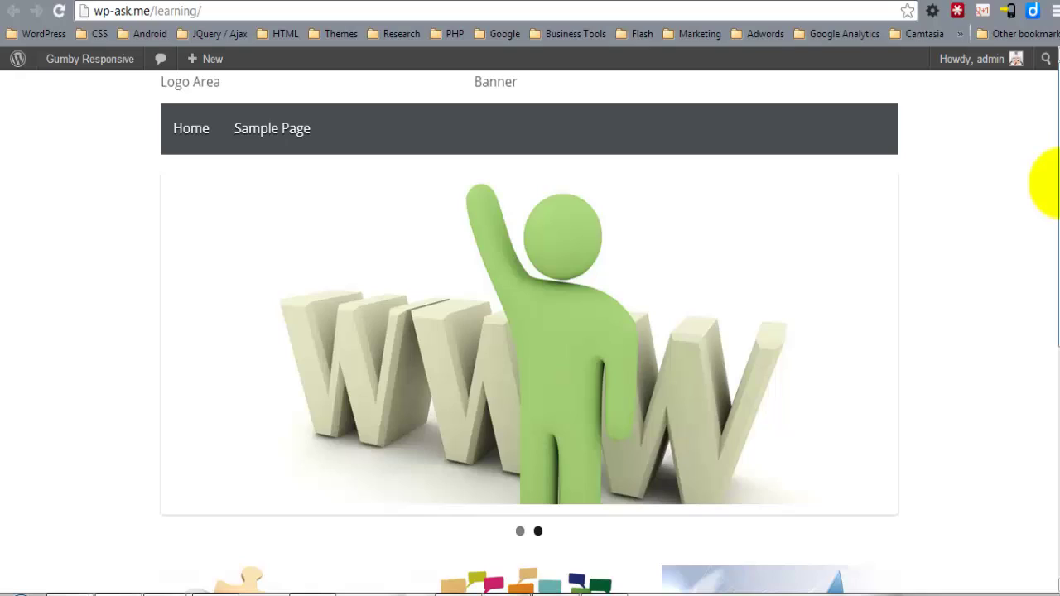
pyautogui.scroll(-4, 1043, 248)
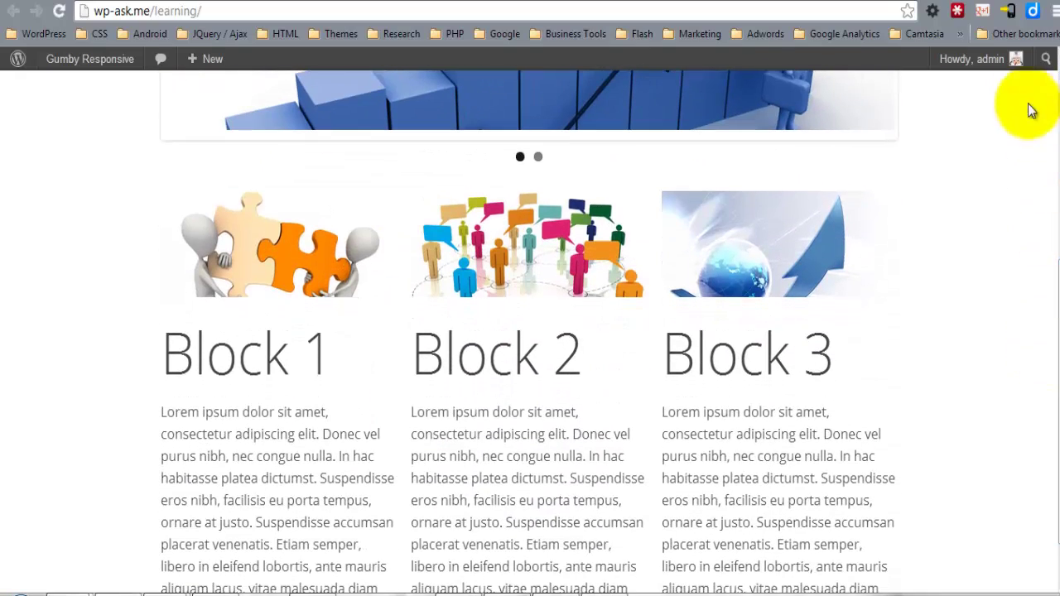
pyautogui.click(1012, 4)
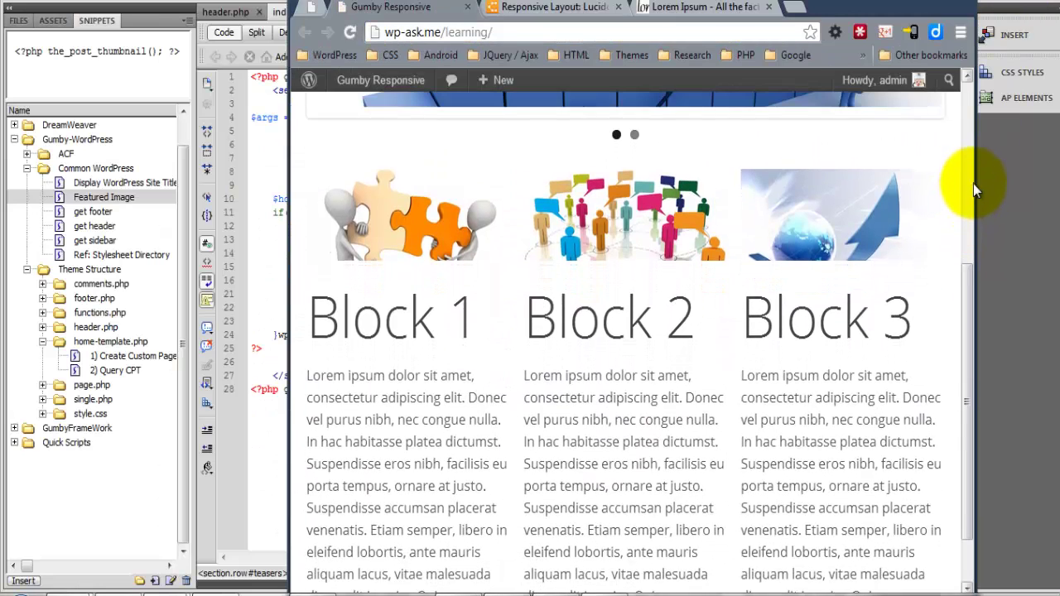
pyautogui.moveTo(974, 180); pyautogui.dragTo(835, 183)
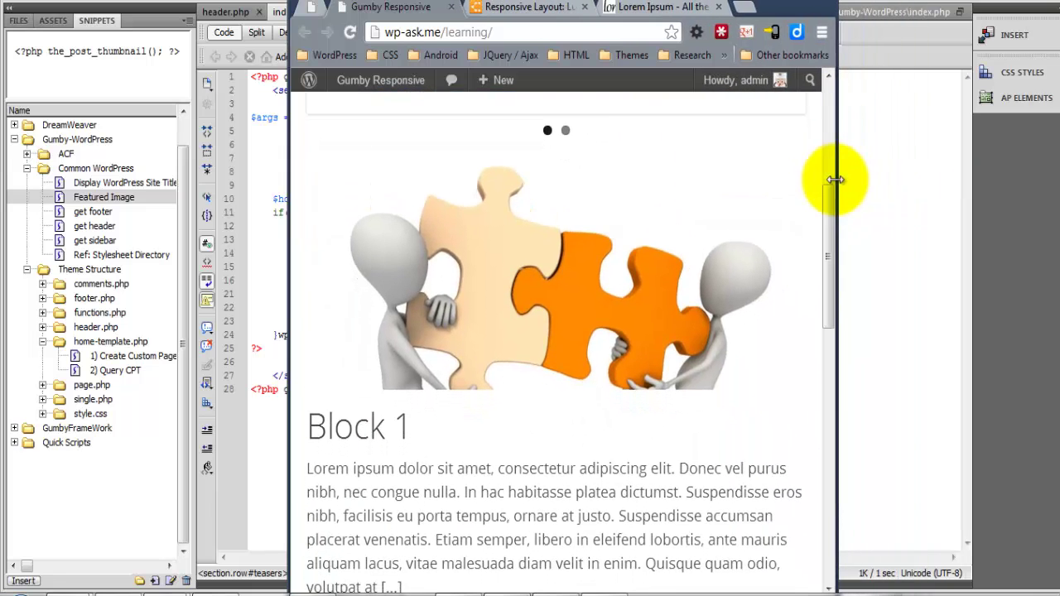